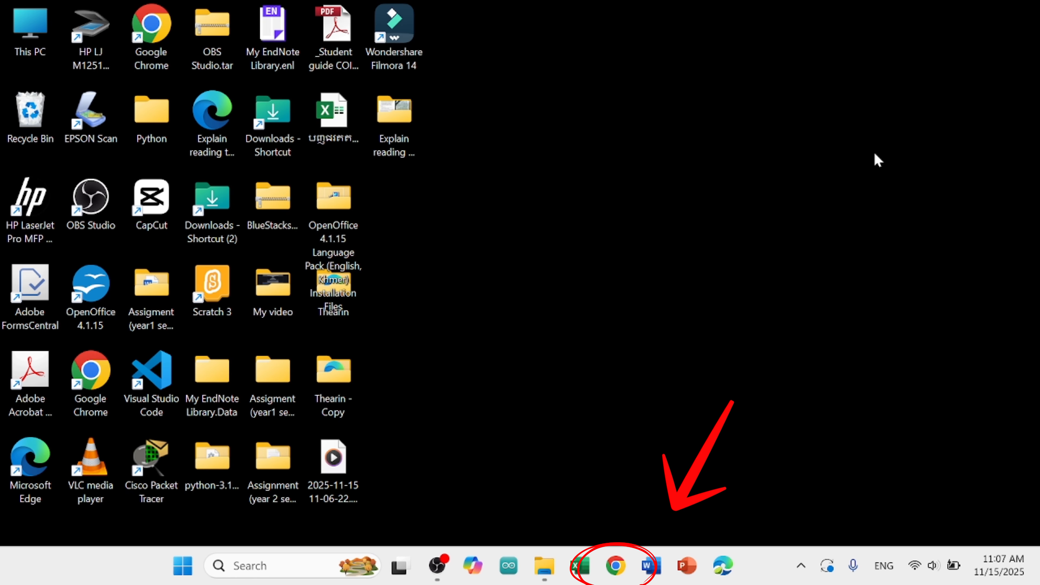
- Switch to Google Chrome with the personal Google account's profile and open Google Drive
click(618, 574)
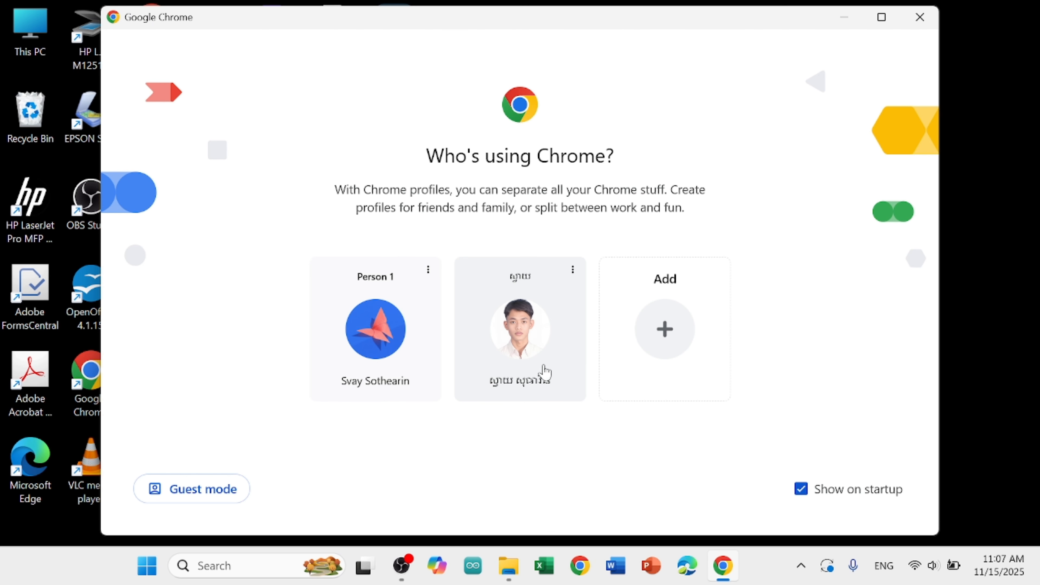
click(539, 352)
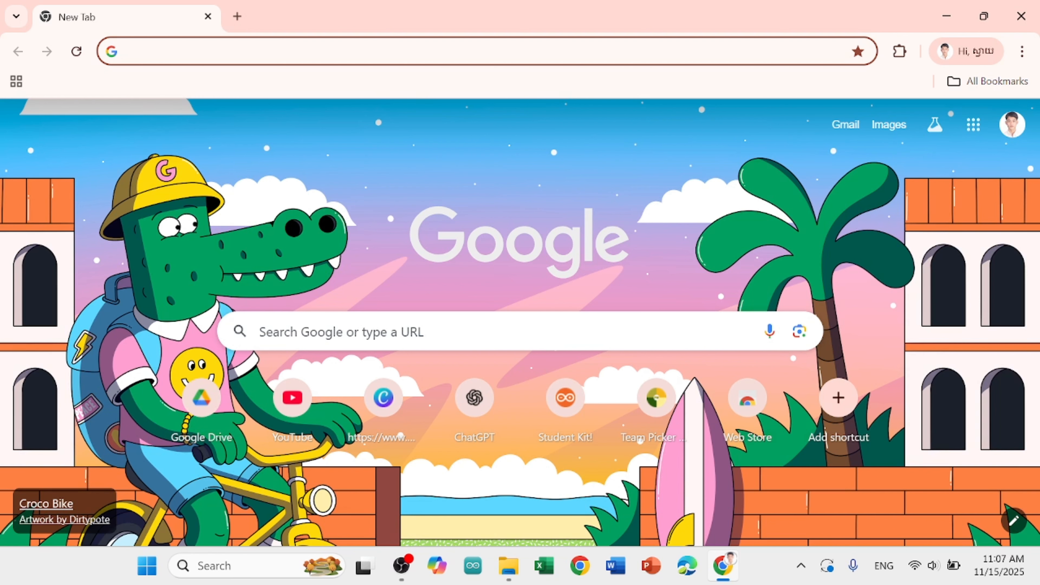
click(204, 396)
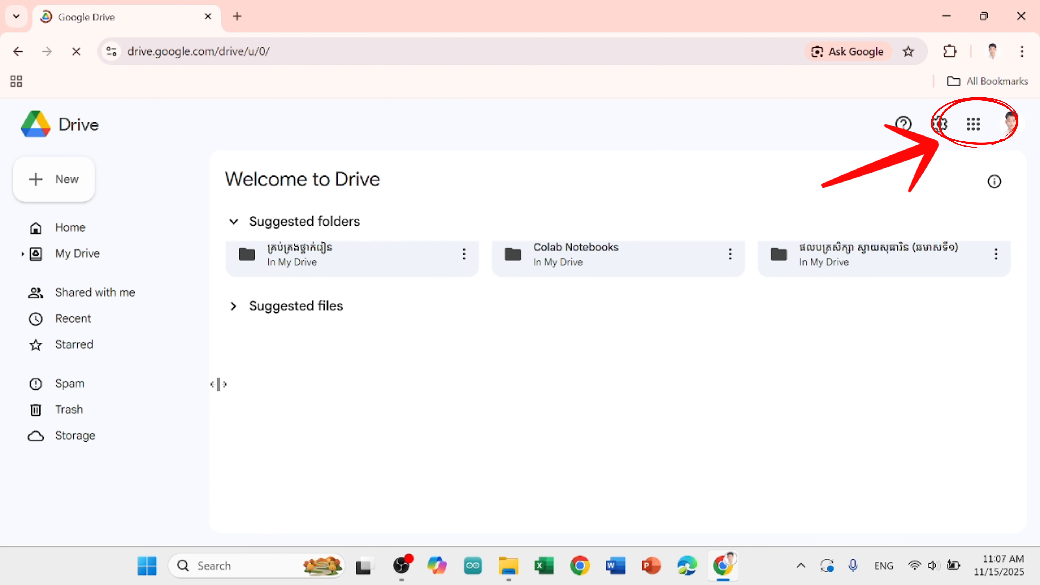
- Open Google Forms from the Google apps and open the recent form "សម្រង់វត្តមានថ្នាក់ R1", looking over its questions
click(971, 134)
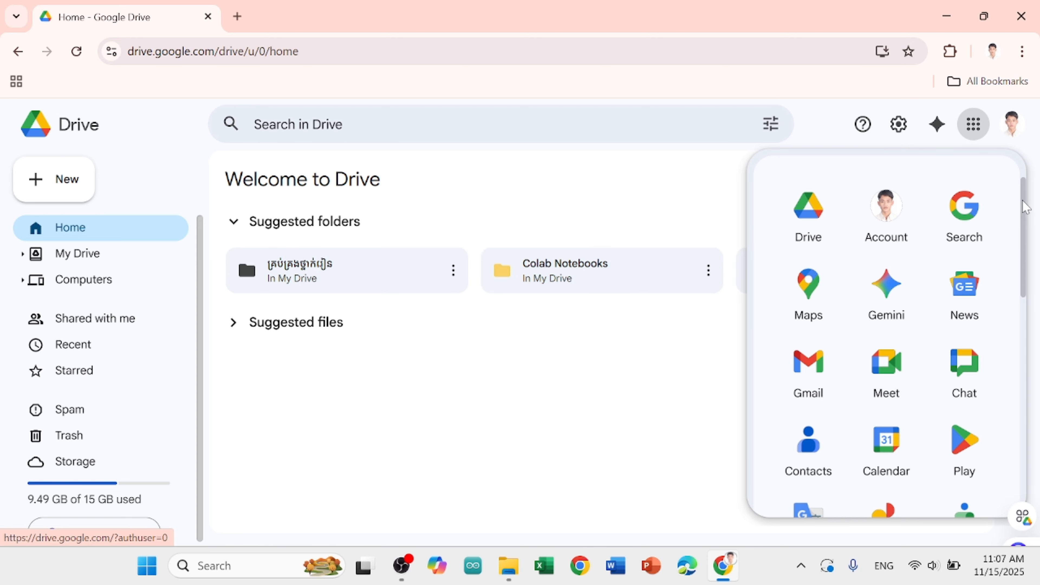
drag(1025, 206, 1036, 354)
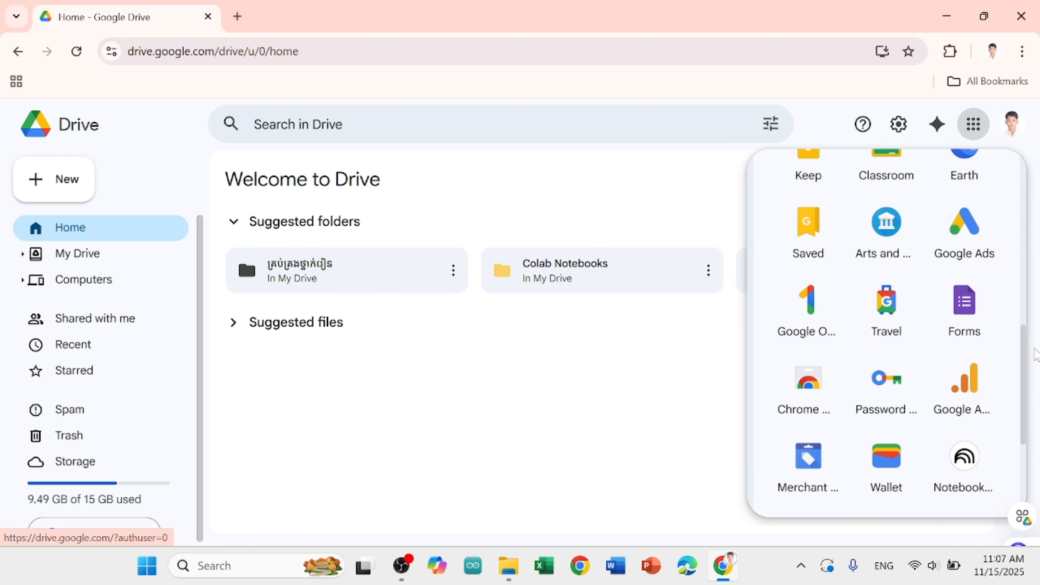
click(975, 314)
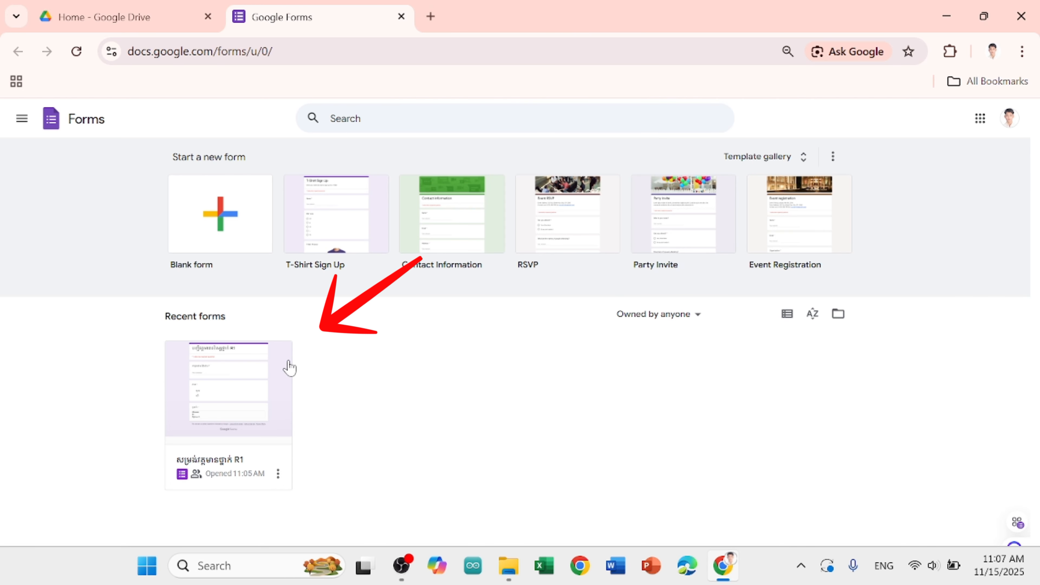
click(250, 384)
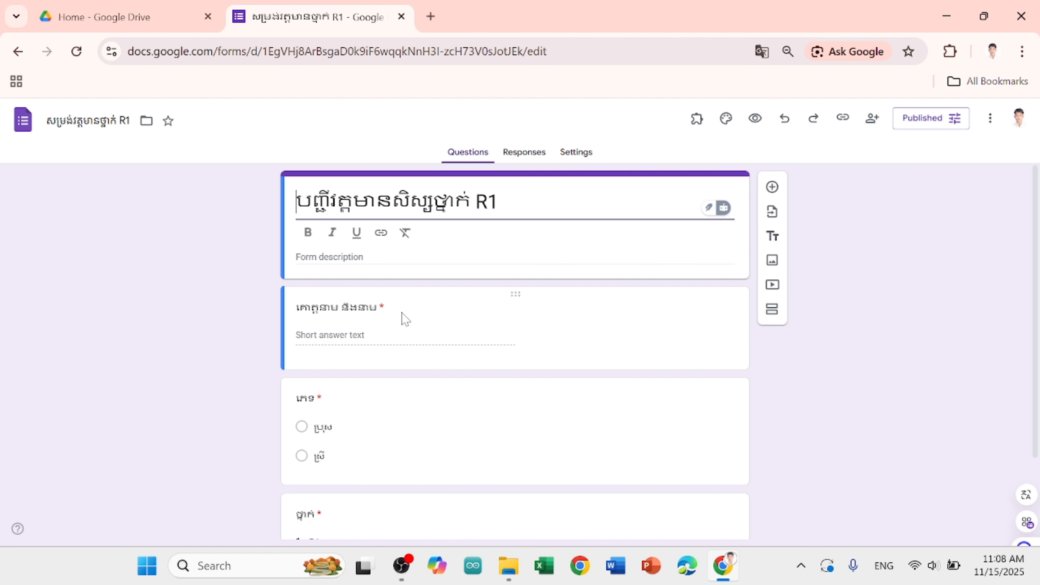
scroll(405, 319, down, 2)
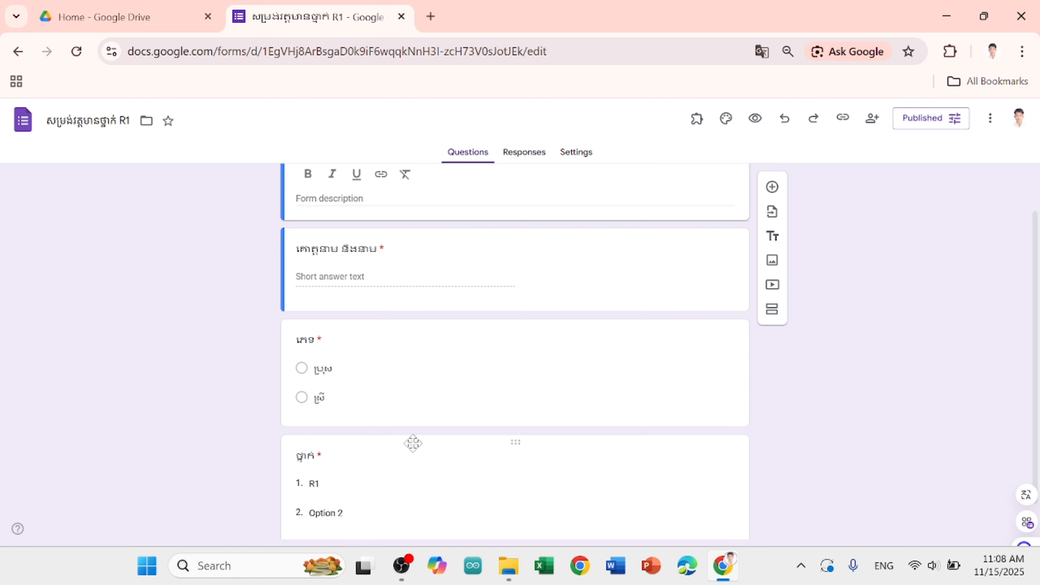
scroll(413, 444, up, 2)
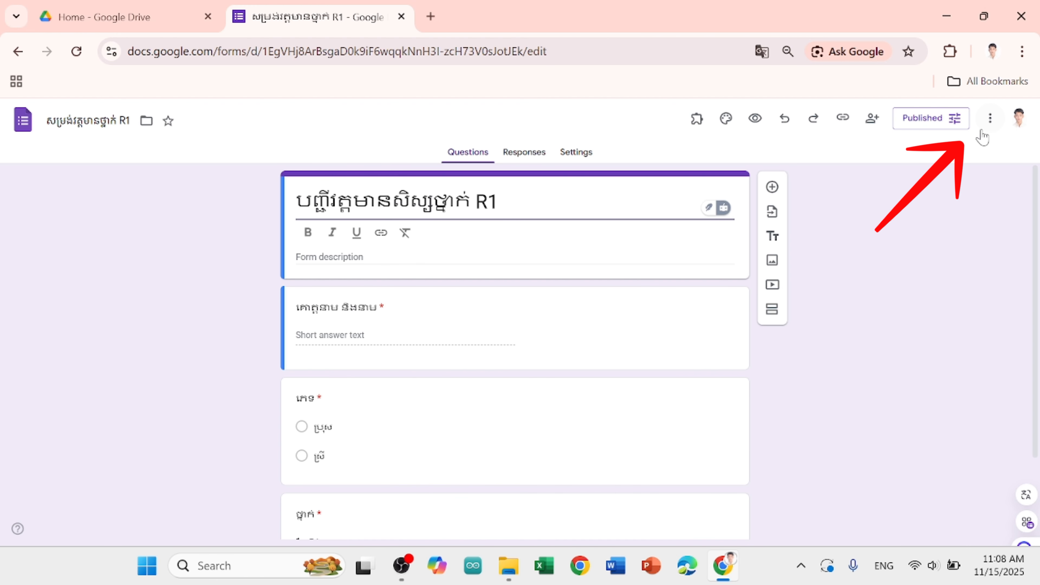
- Search the add-ons marketplace for "limit it" and open the page of LIMIT IT: Form Limiter, Choice Eliminator, QR Code
click(990, 123)
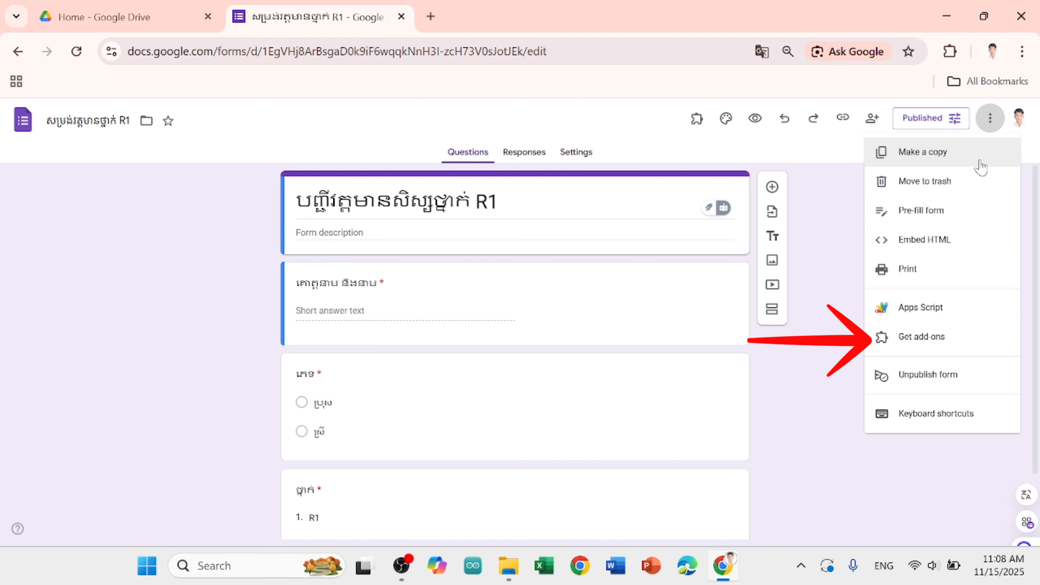
click(970, 340)
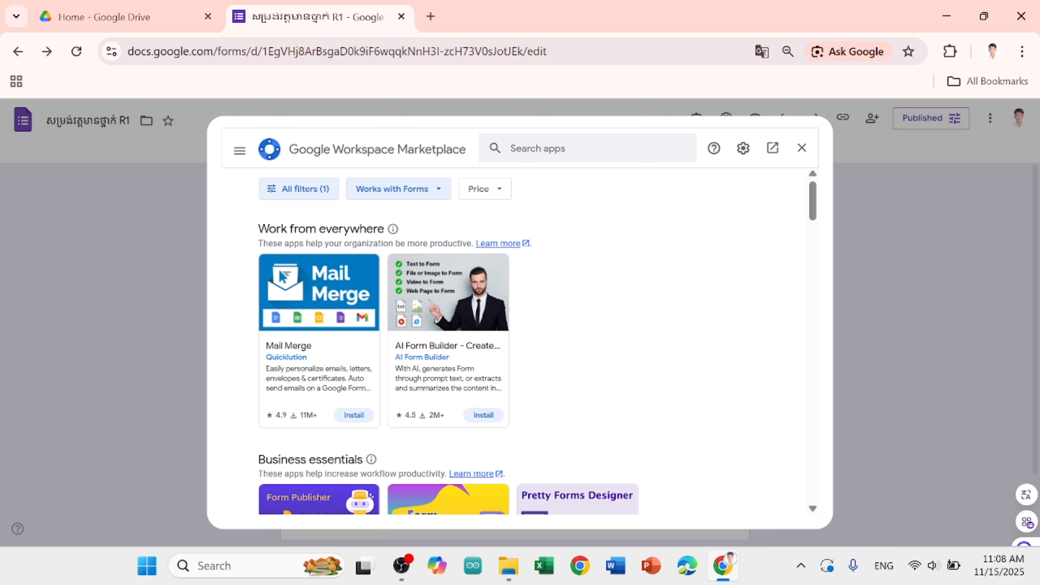
click(661, 154)
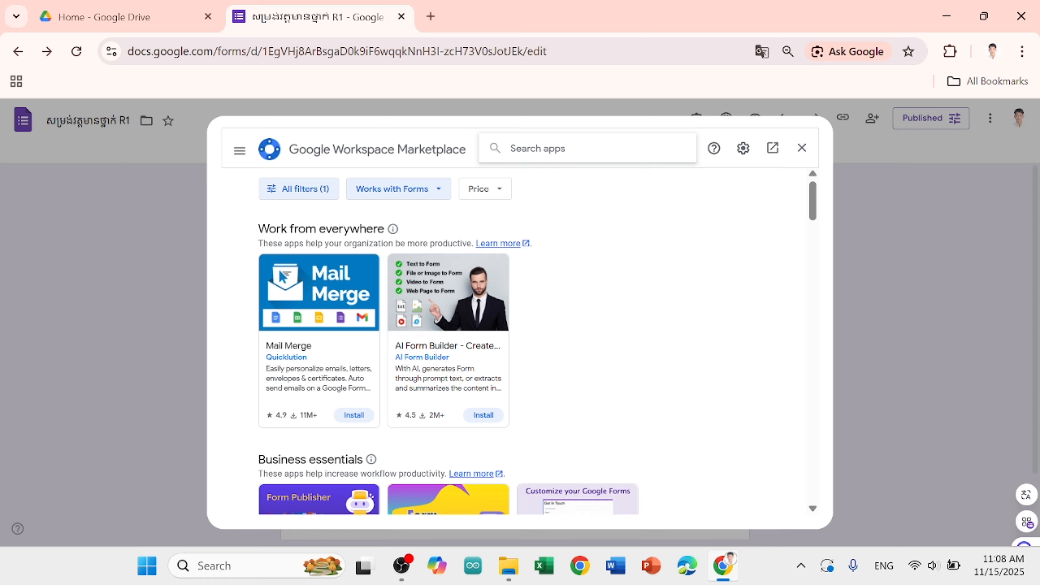
text(limi it)
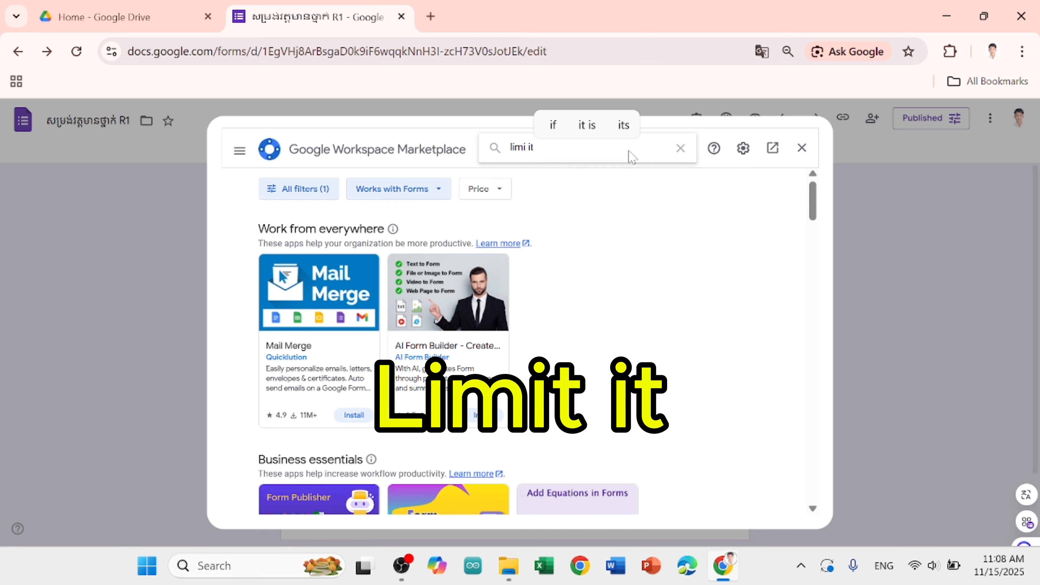
key(BackSpace)
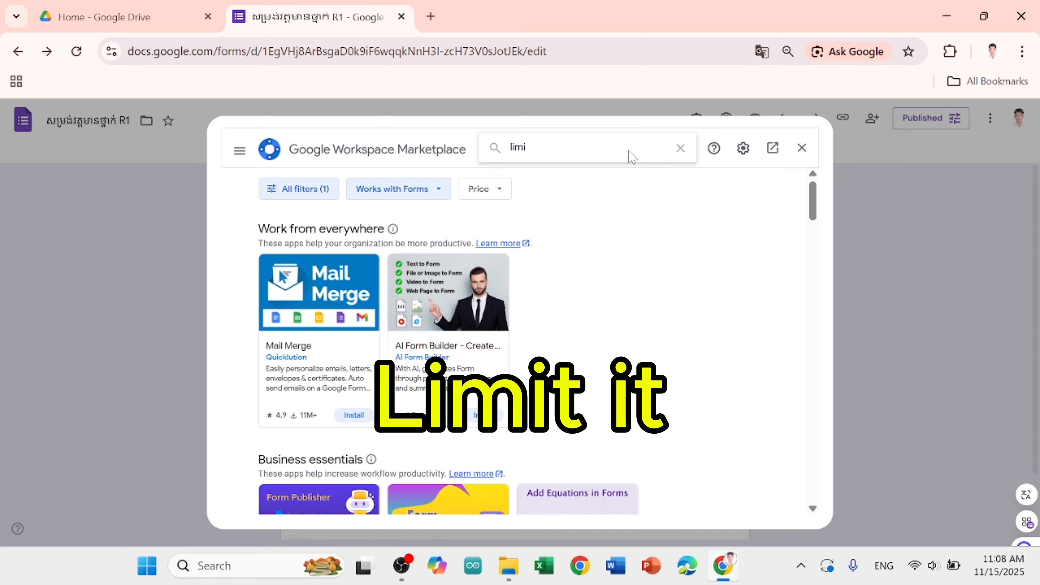
text(t)
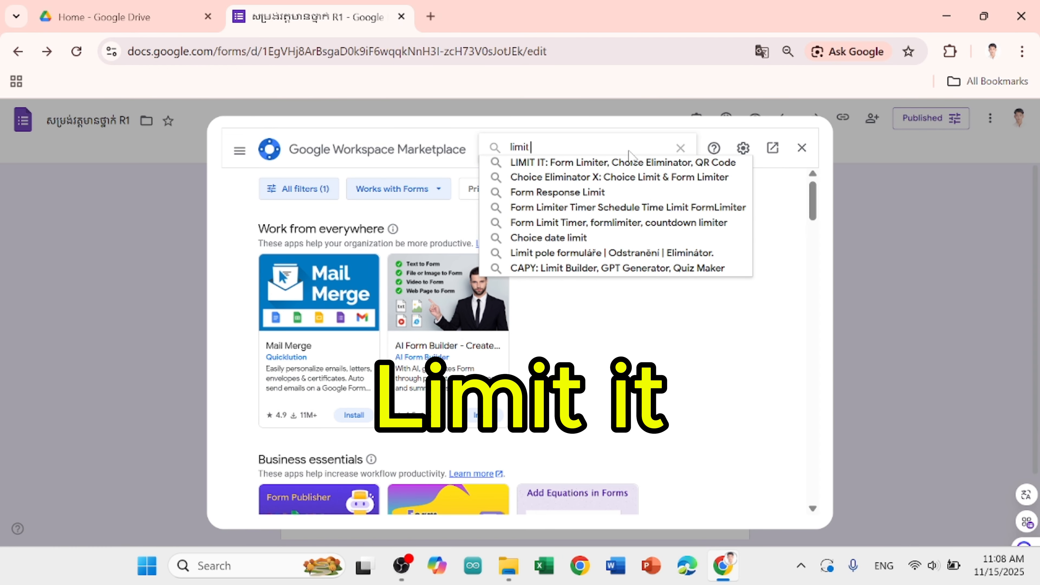
text( it)
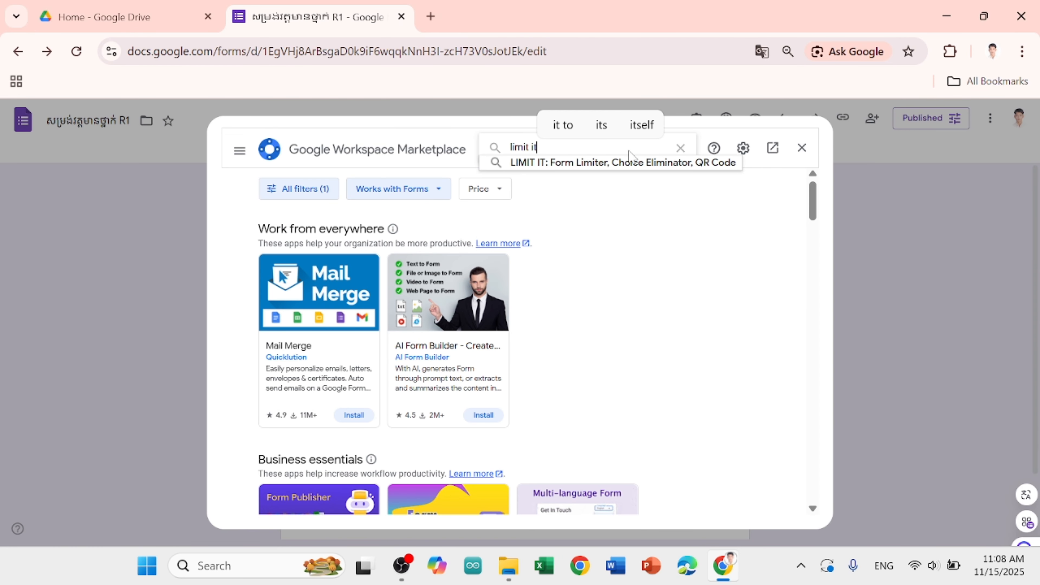
click(630, 164)
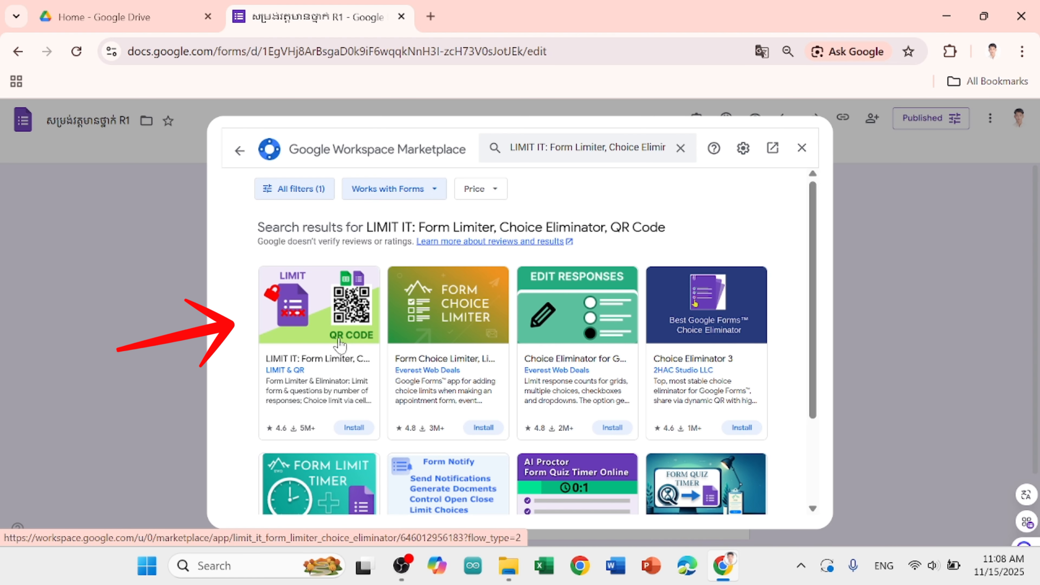
click(318, 351)
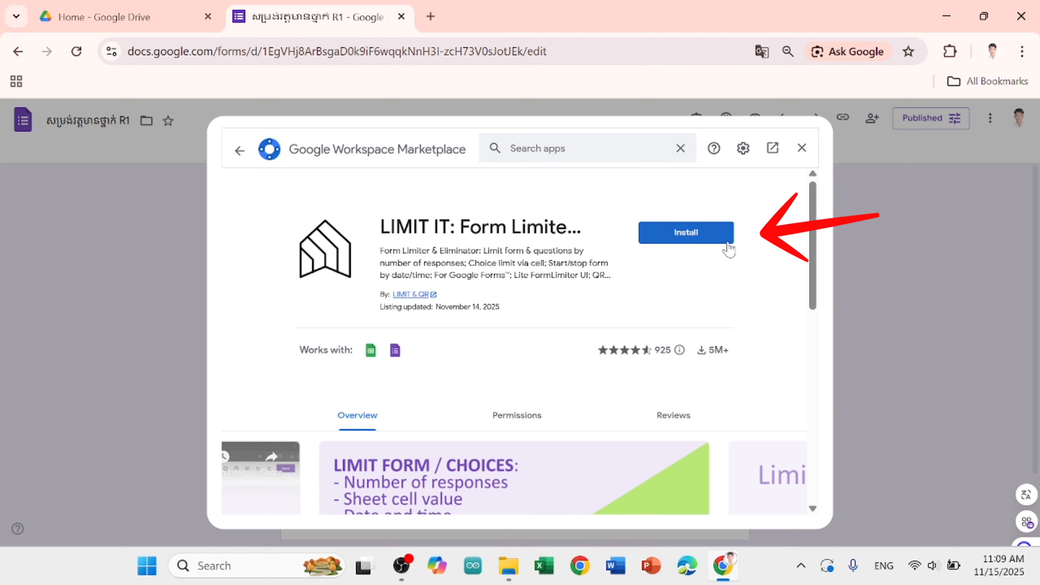
- Start installing the LIMIT IT add-on and sign in to it with the existing Google account
click(716, 240)
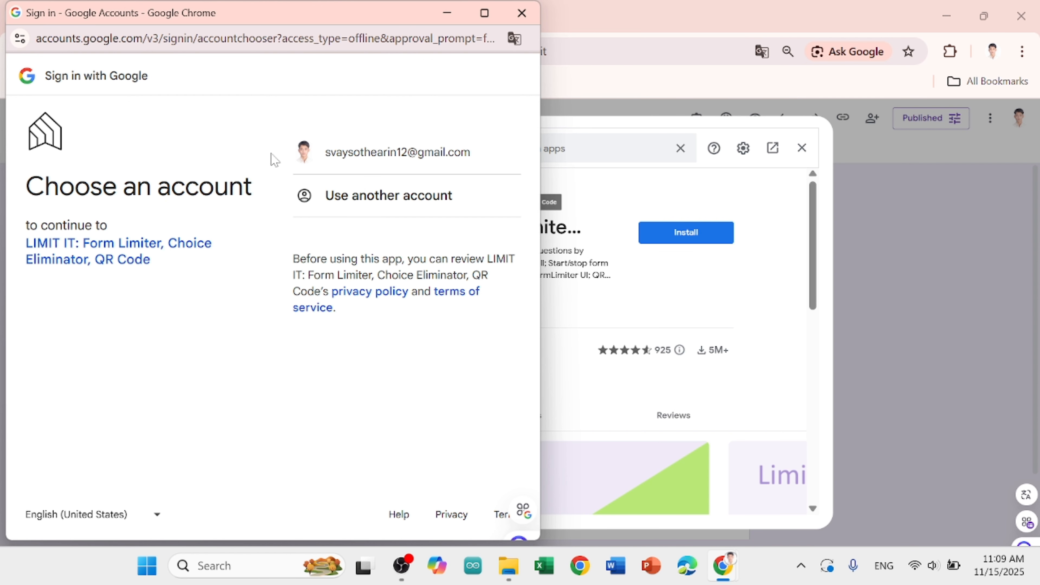
click(352, 168)
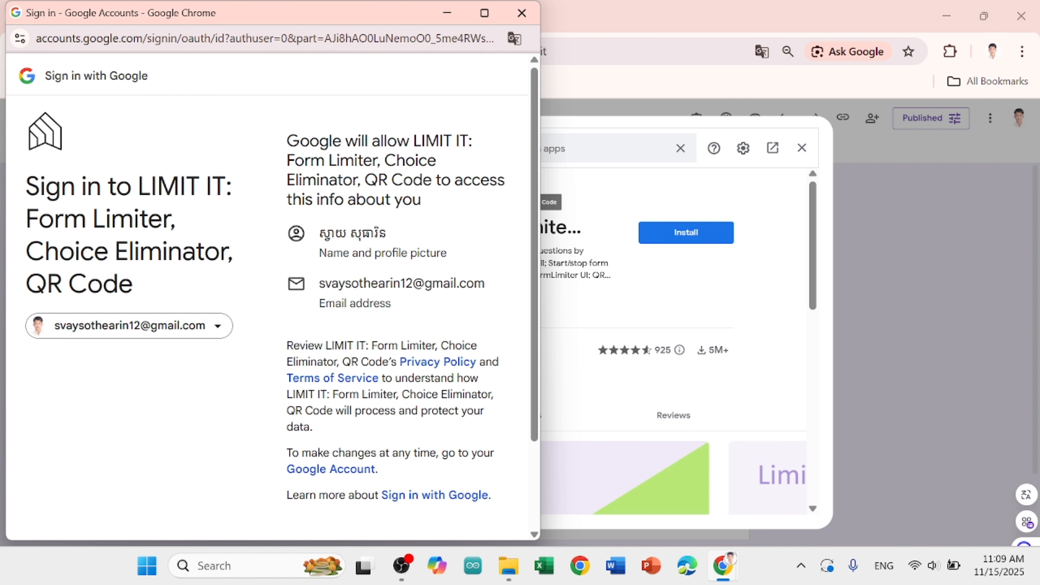
scroll(272, 297, down, 3)
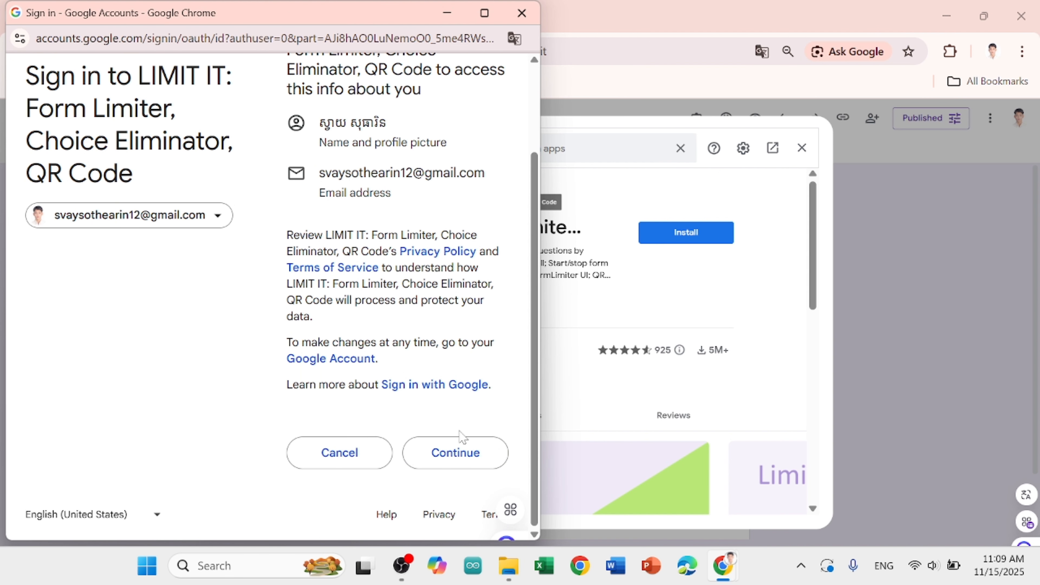
click(483, 464)
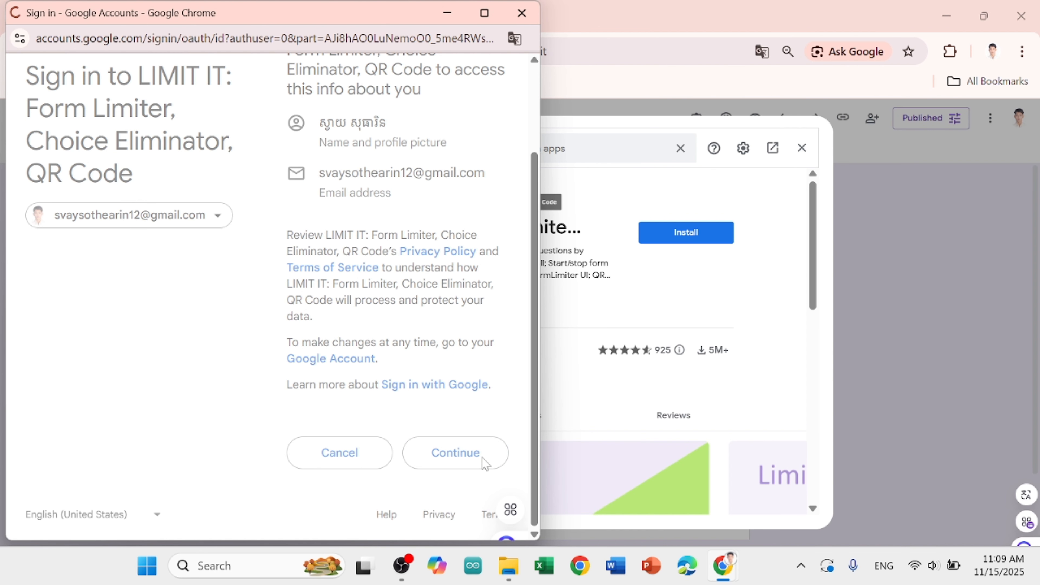
- Allow the LIMIT IT add-on its requested account access, finish the installation and close the marketplace
scroll(483, 463, down, 6)
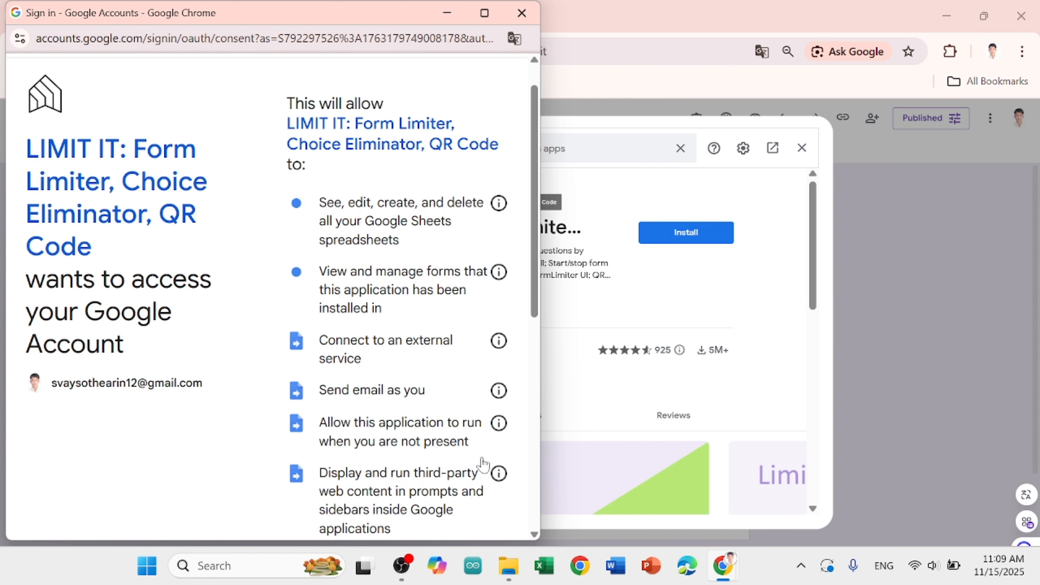
scroll(480, 467, down, 5)
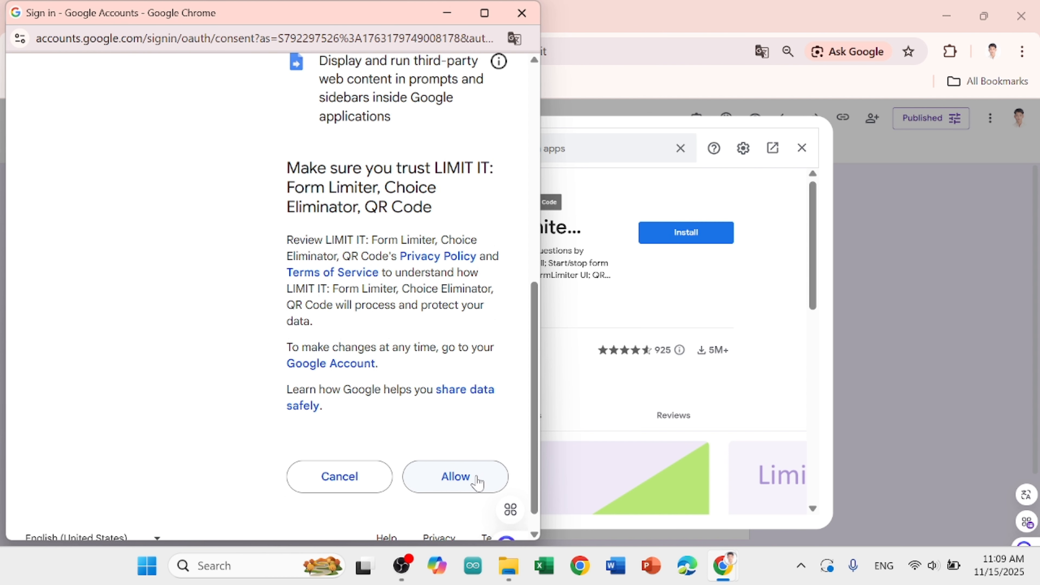
click(477, 476)
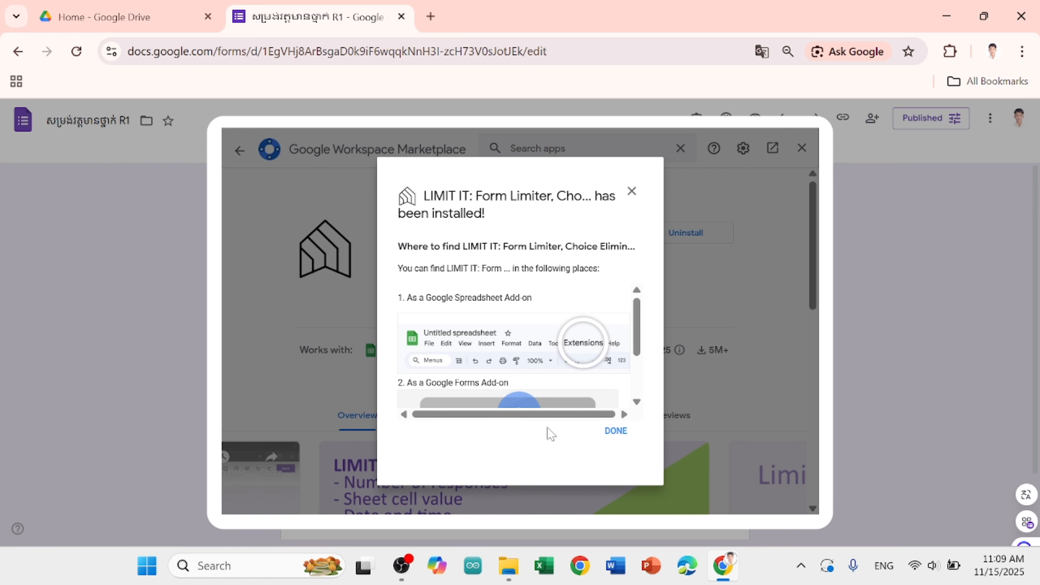
click(615, 432)
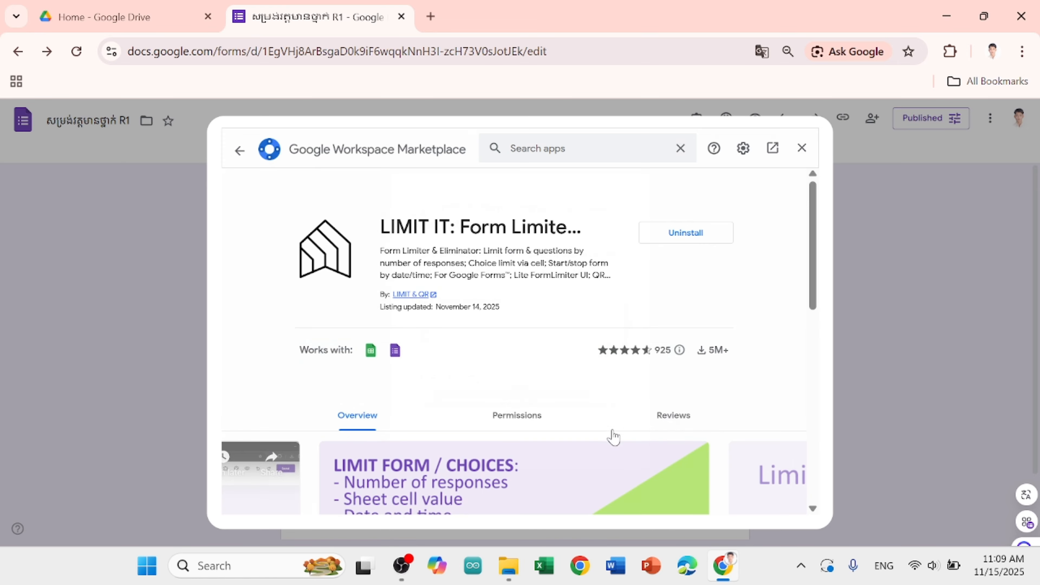
click(801, 148)
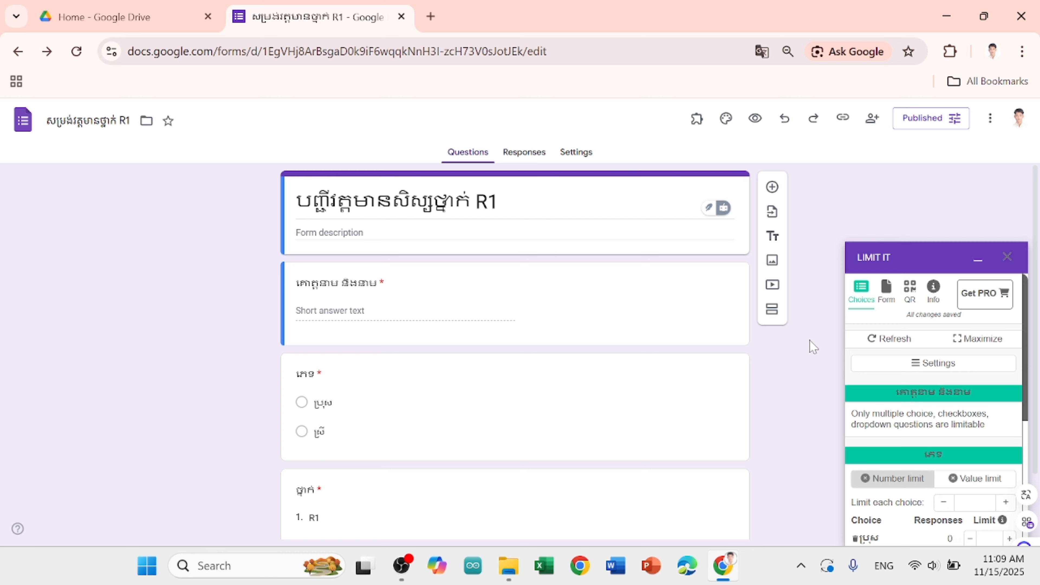
- In LIMIT IT's form limits, set the response limit to 2 and the form's activation time to 15 November 2025 11:20 AM
click(887, 293)
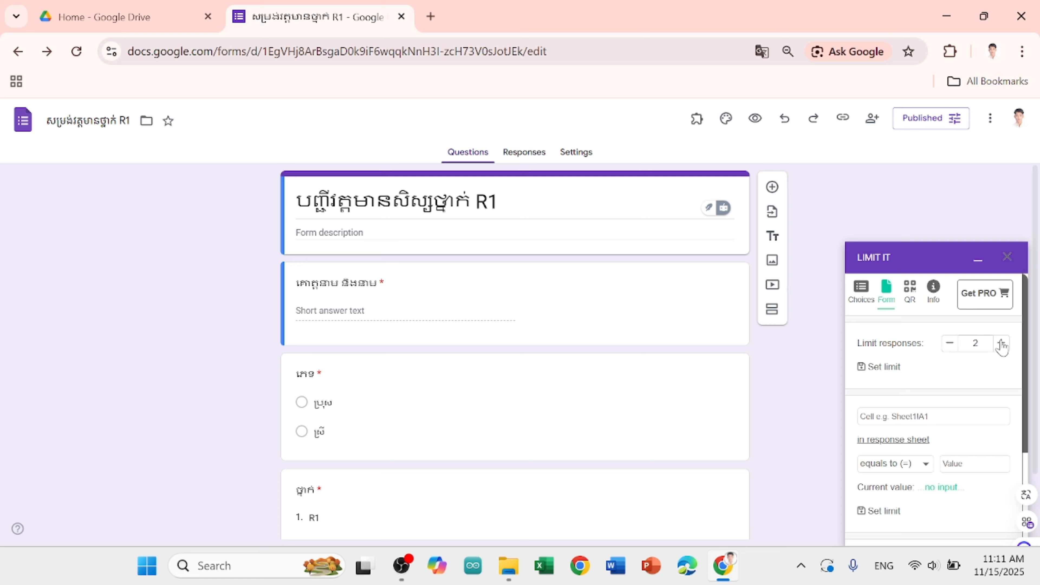
scroll(982, 410, down, 2)
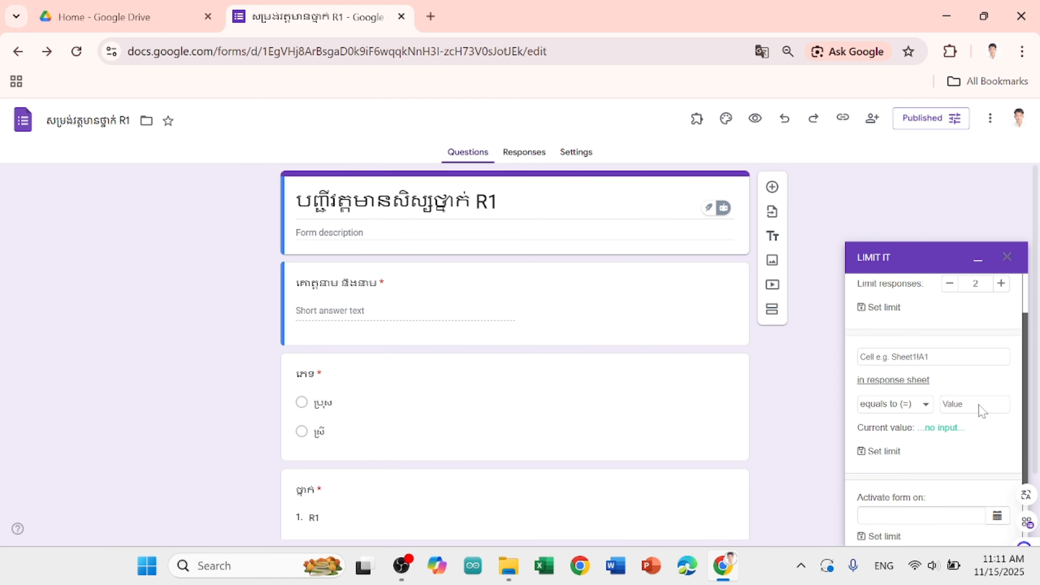
scroll(981, 410, down, 3)
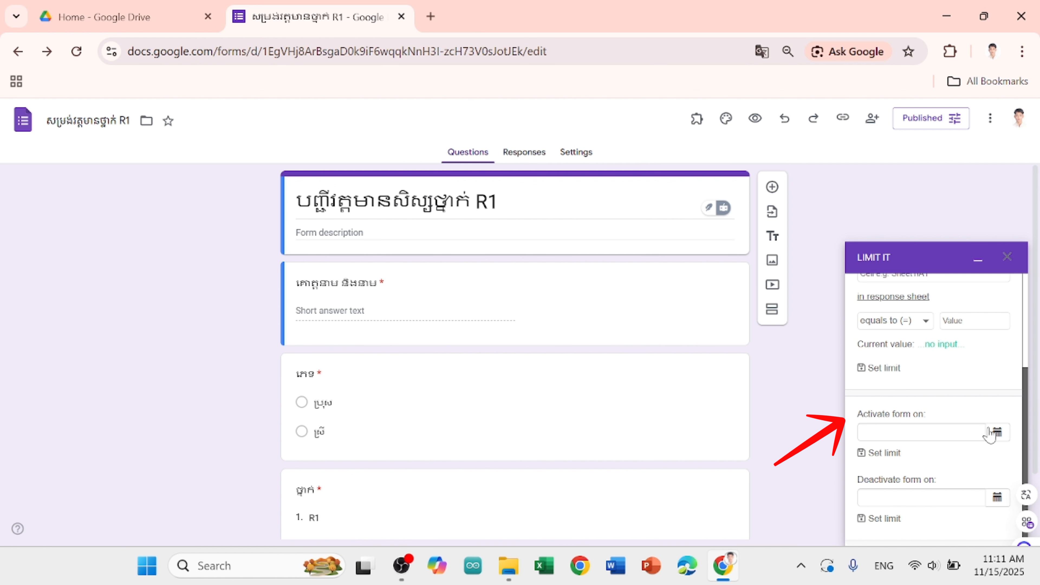
click(997, 434)
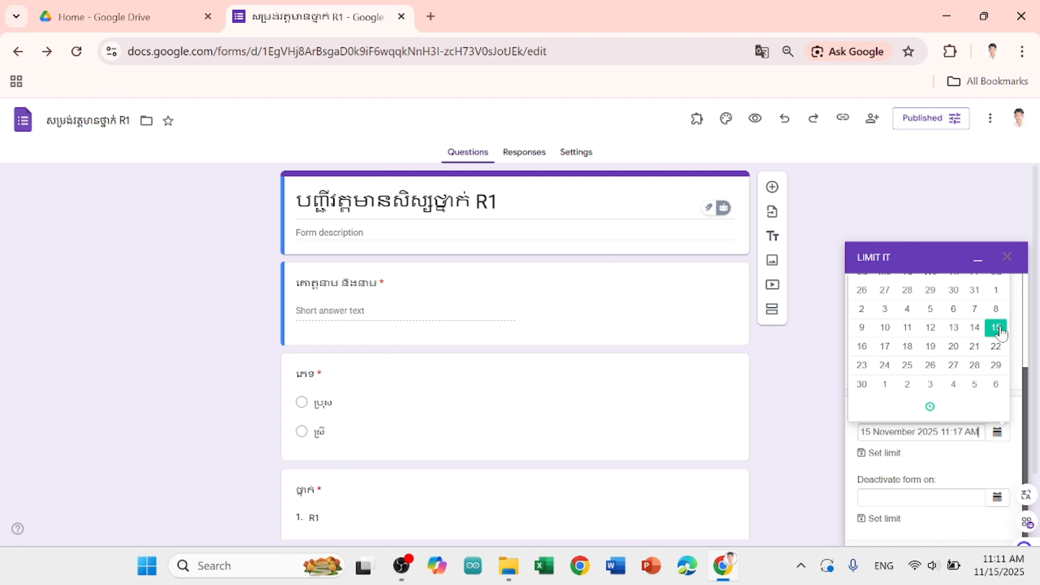
click(932, 408)
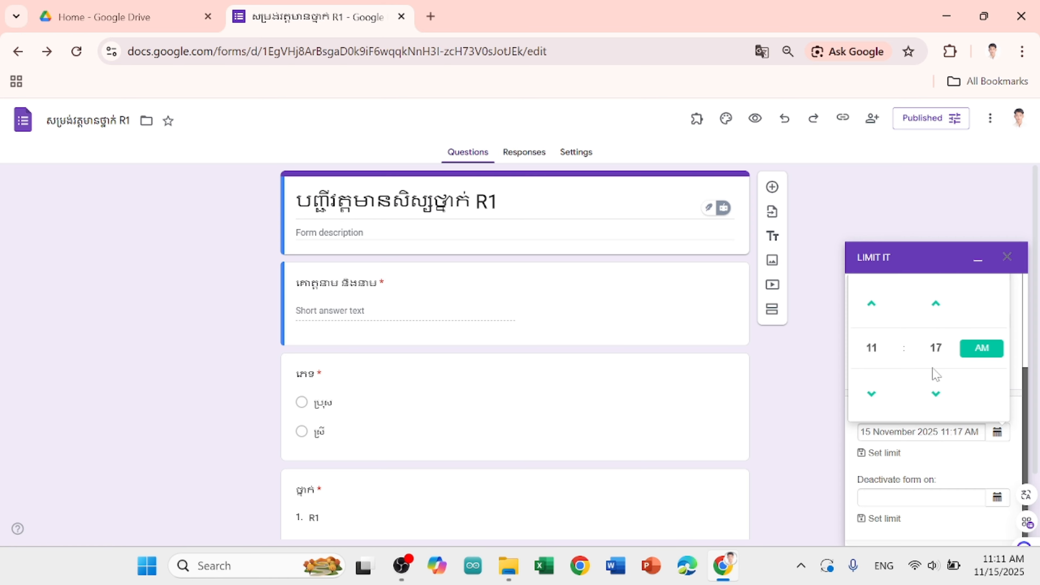
click(937, 304)
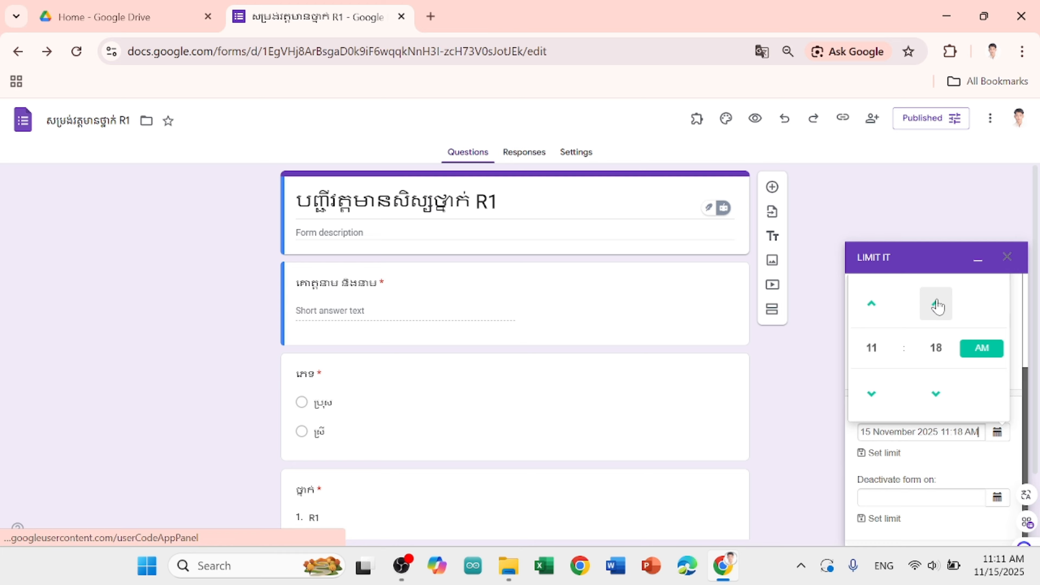
click(936, 304)
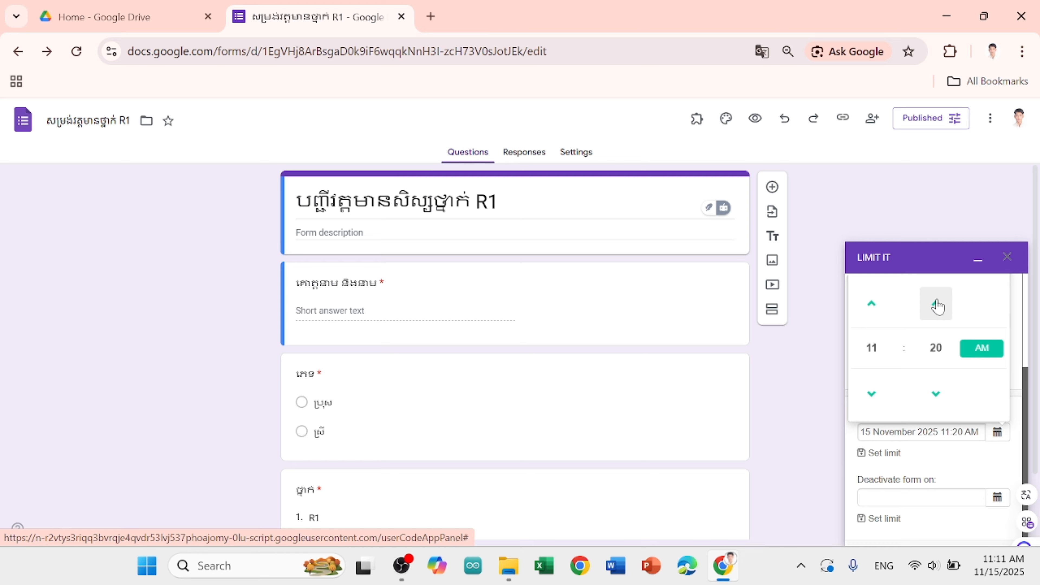
click(960, 457)
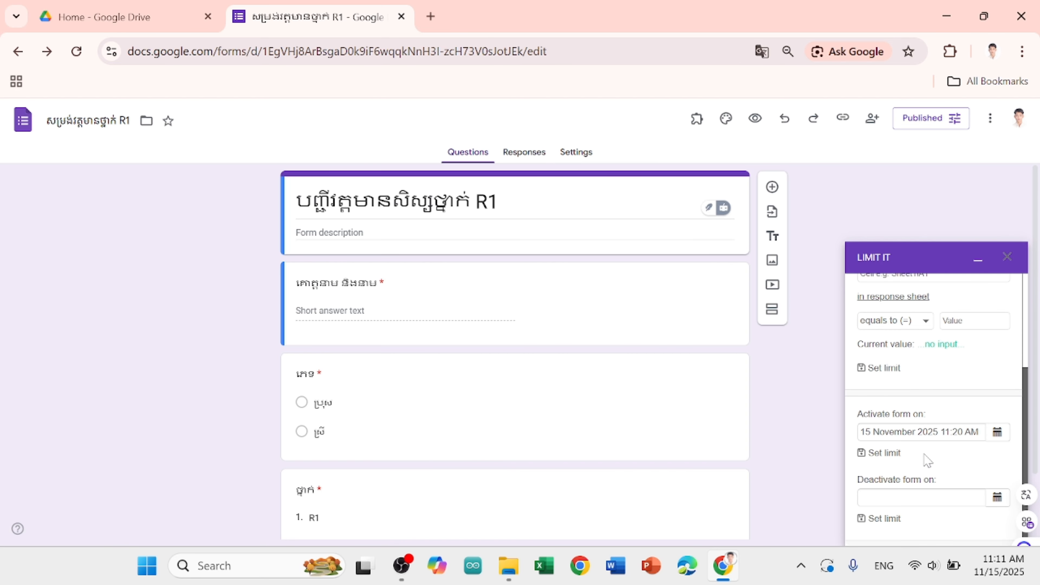
- Apply LIMIT IT's activation limit, and set and save the form's deactivation time as 16 November 2025 11:20 AM
click(881, 454)
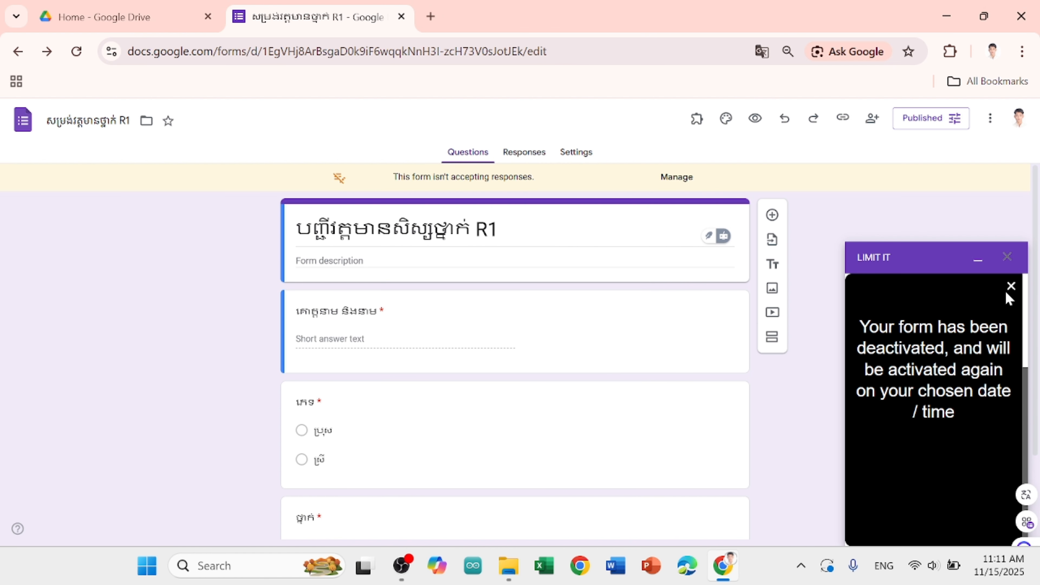
click(1011, 287)
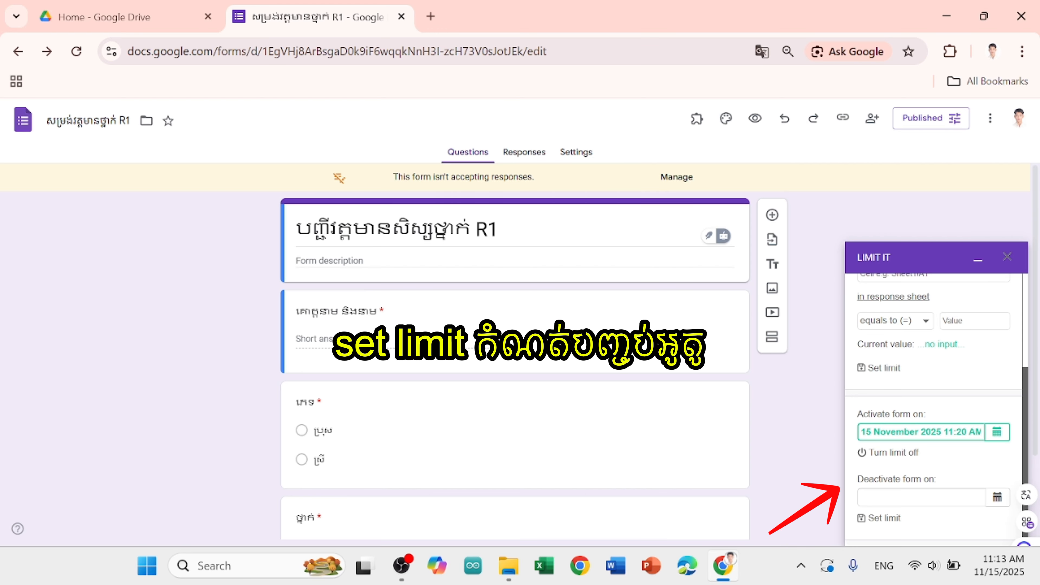
click(997, 497)
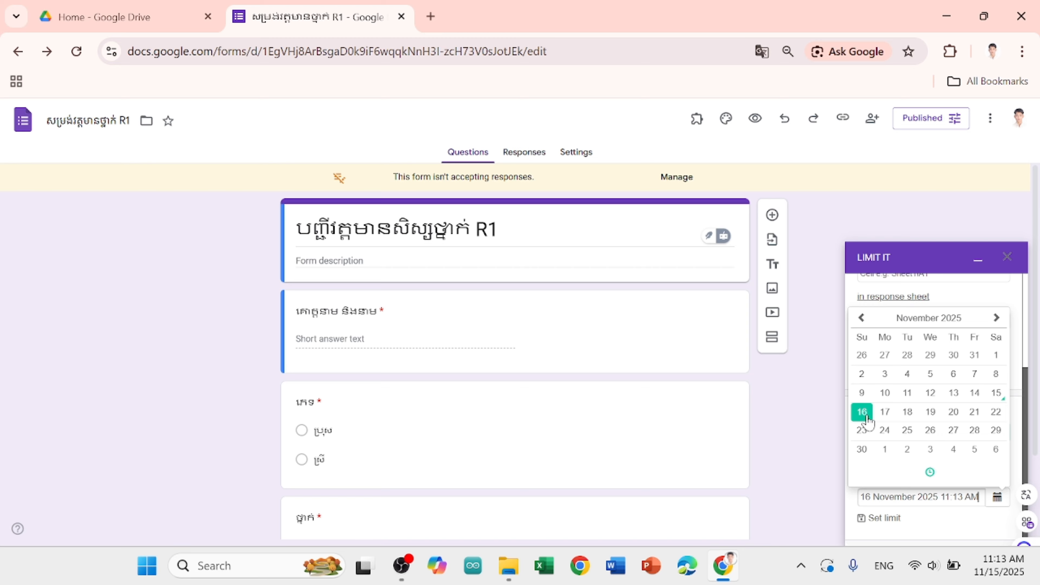
click(922, 471)
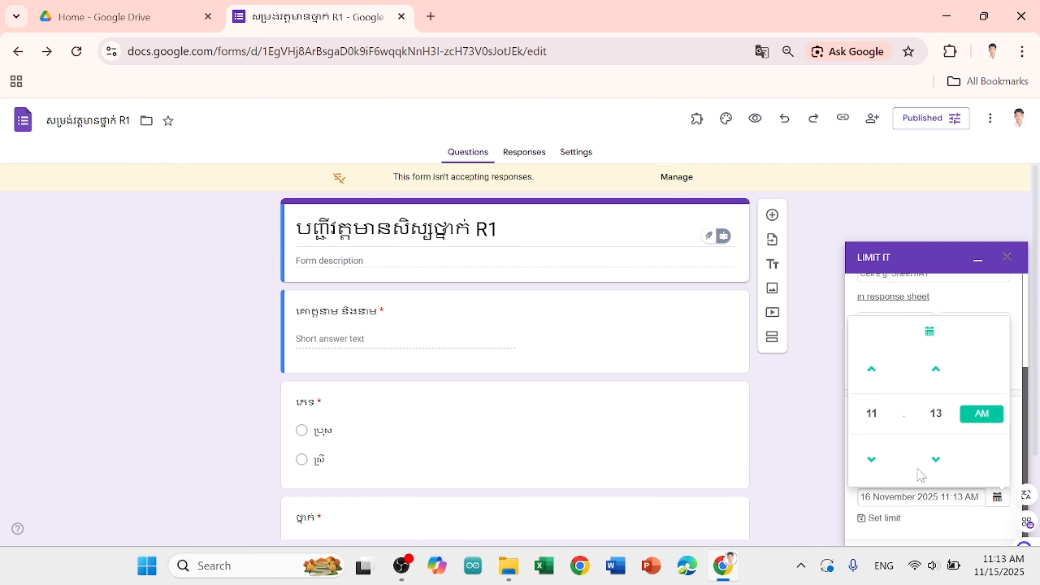
click(936, 370)
click(936, 370)
click(936, 370)
click(936, 370)
click(936, 370)
click(937, 370)
click(936, 370)
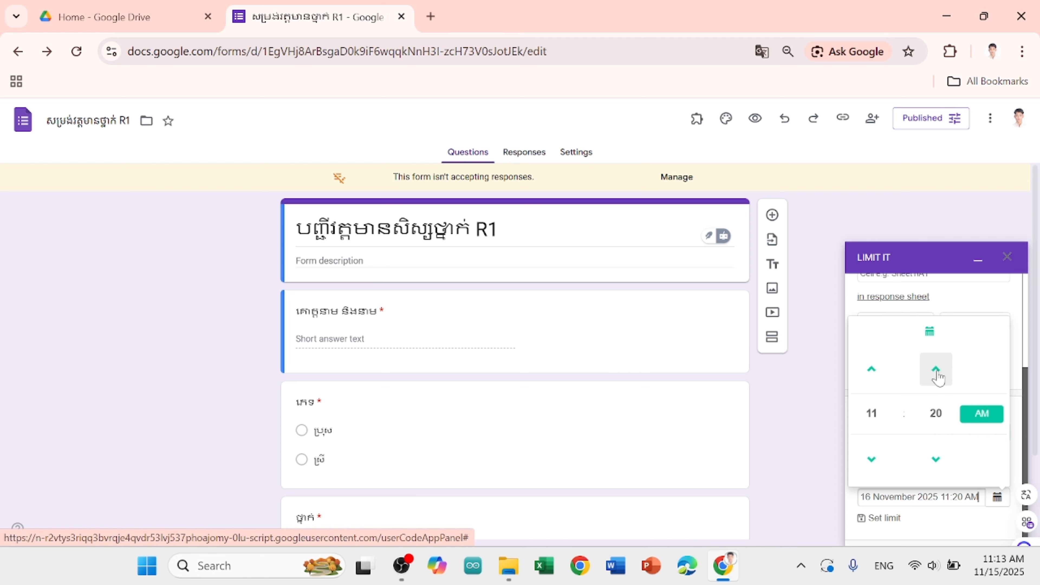
click(958, 523)
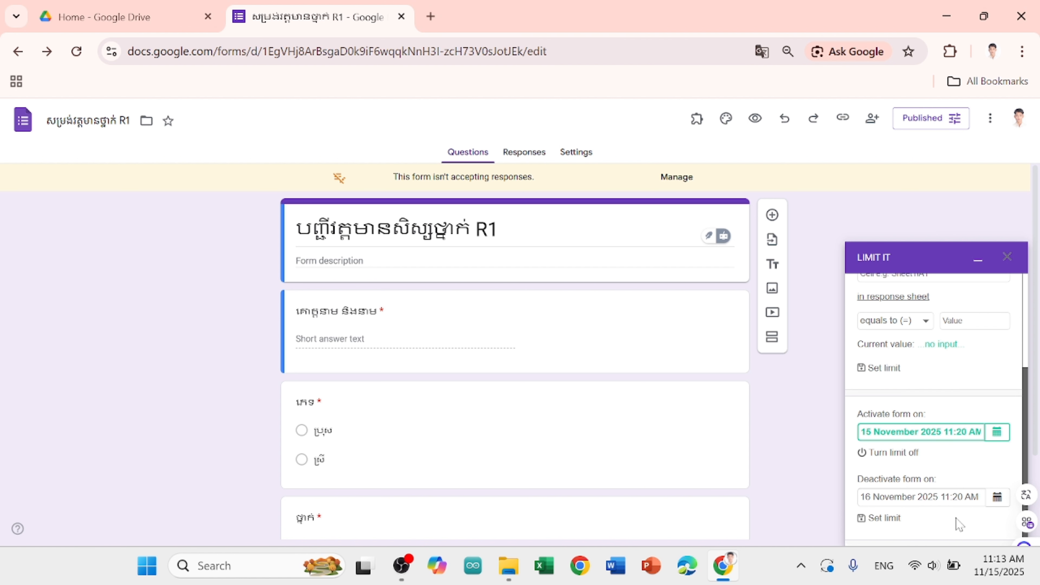
click(880, 519)
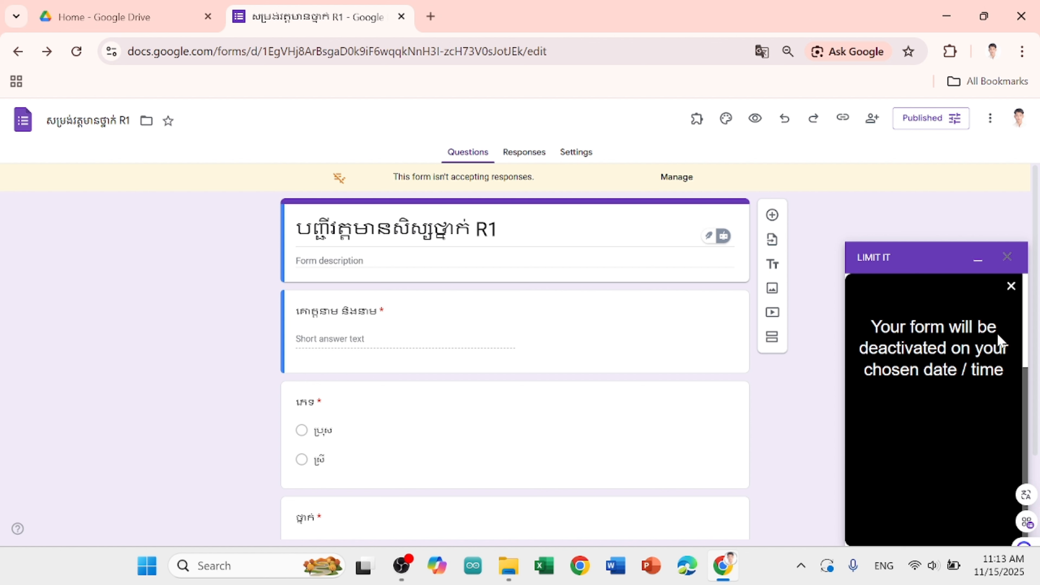
click(1011, 287)
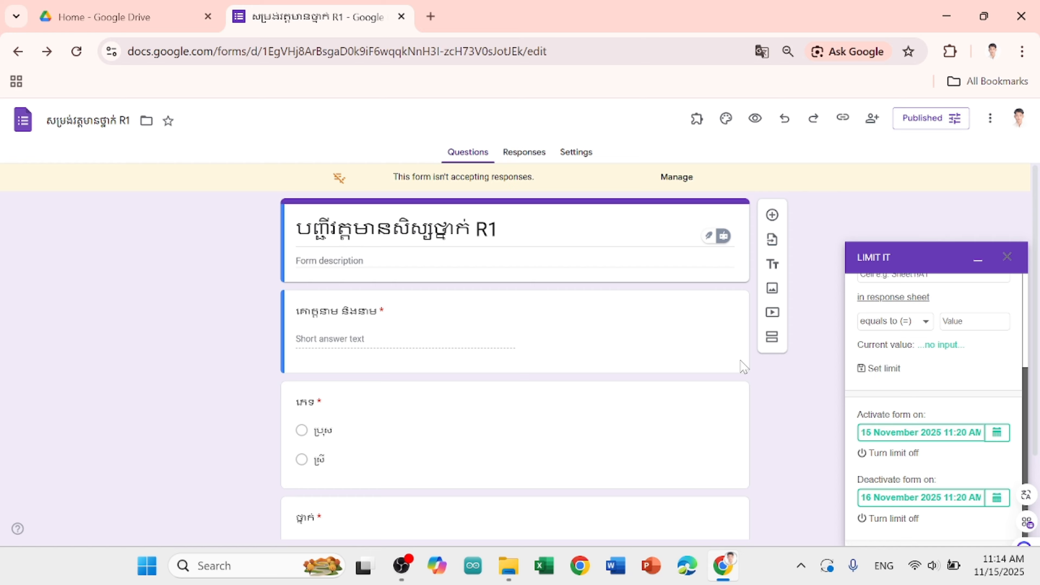
- In the form's response settings, turn on Limit to 1 response
click(587, 162)
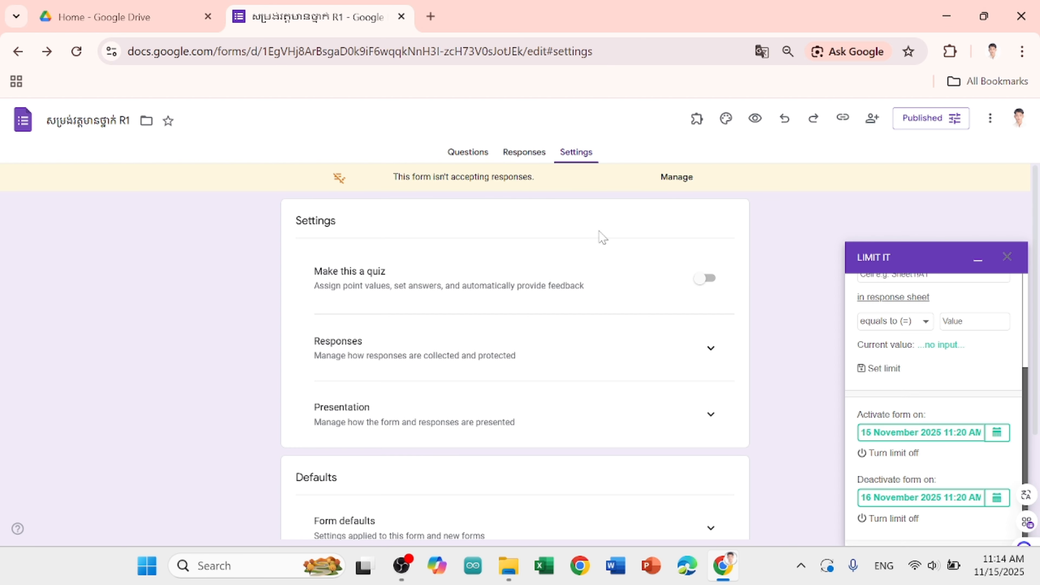
scroll(612, 310, down, 1)
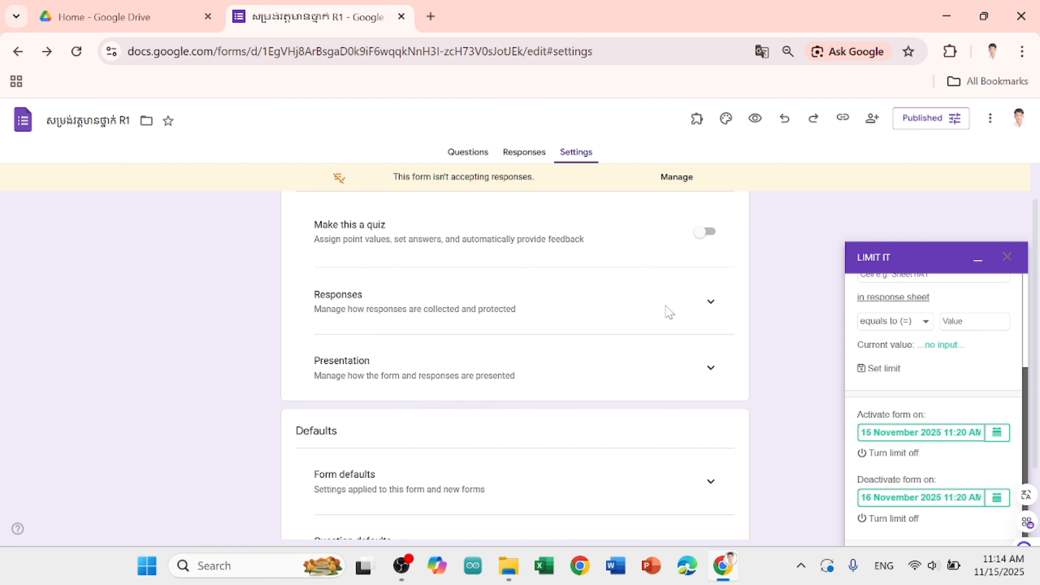
click(709, 305)
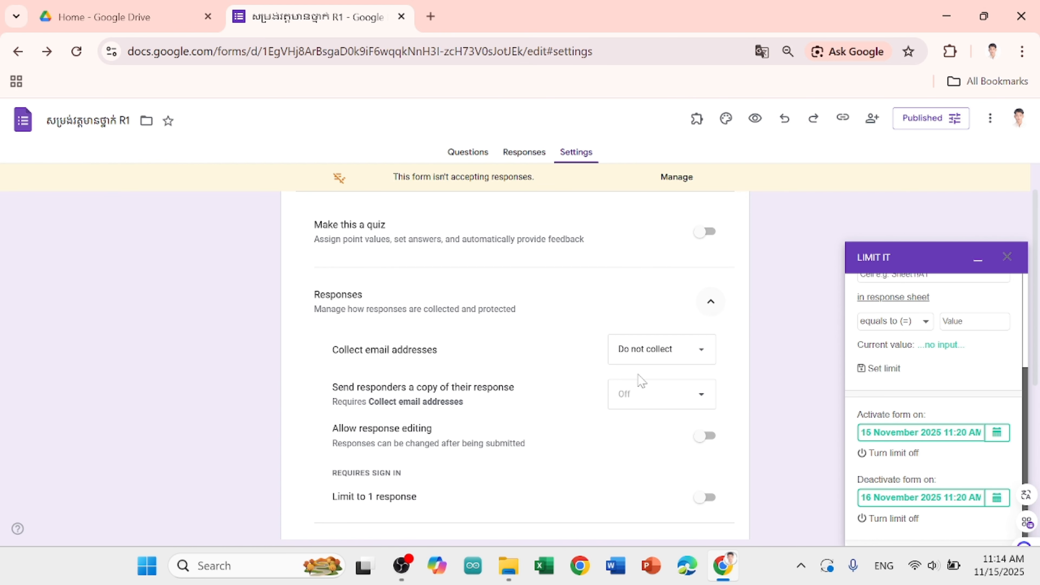
scroll(611, 451, down, 1)
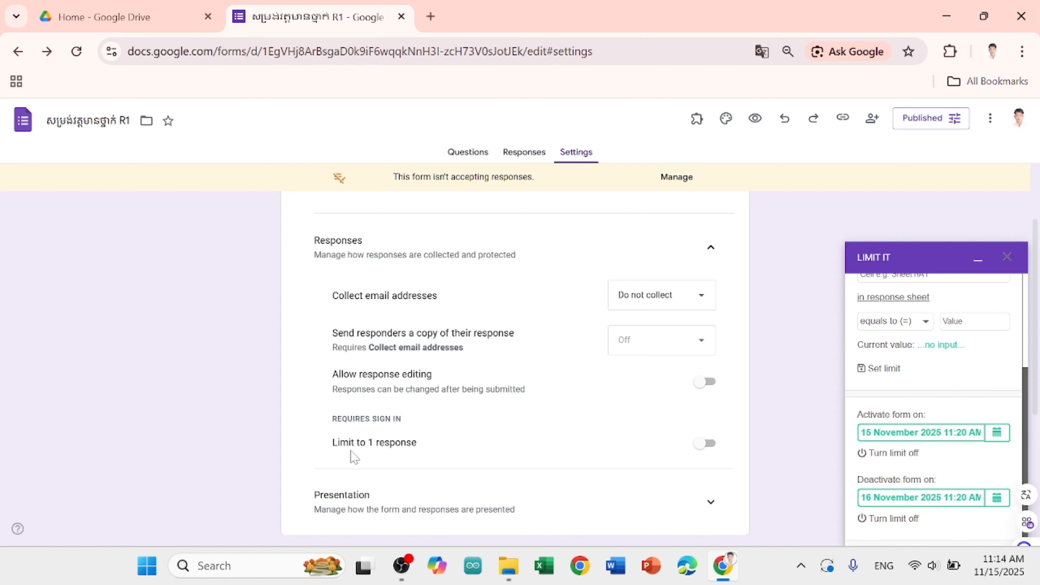
click(703, 445)
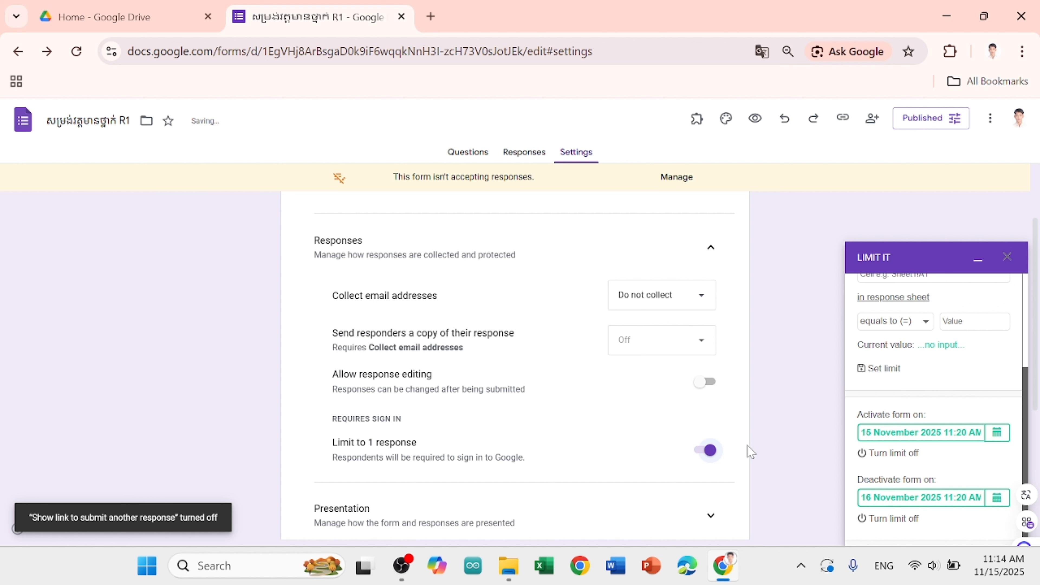
scroll(750, 450, down, 1)
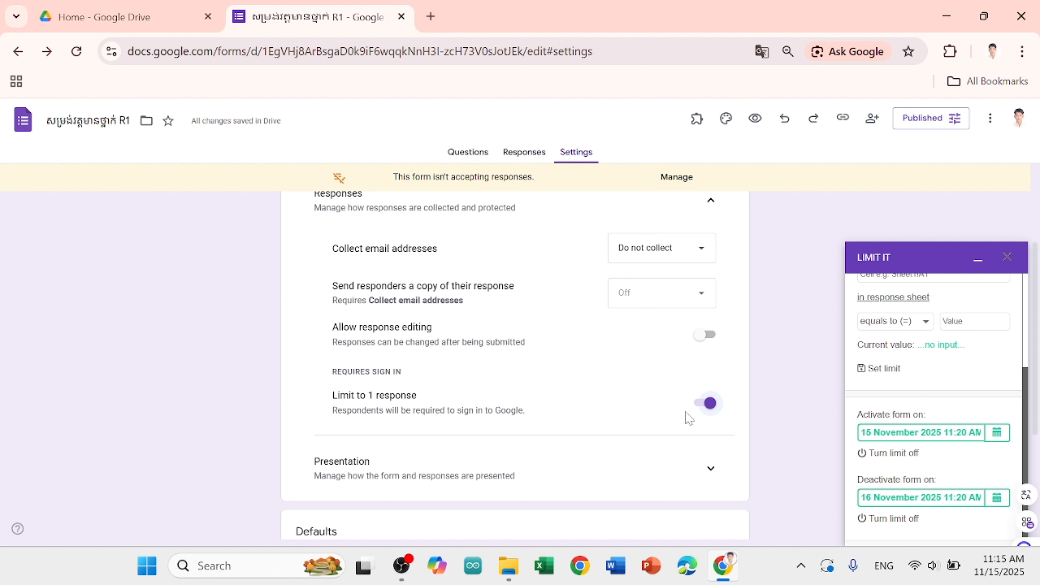
scroll(690, 418, down, 2)
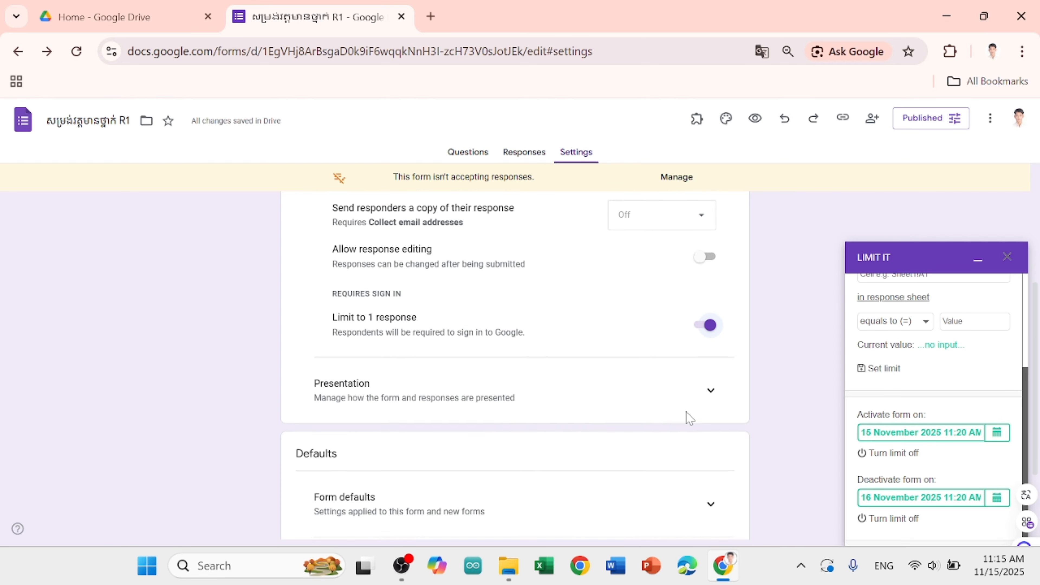
scroll(689, 418, up, 2)
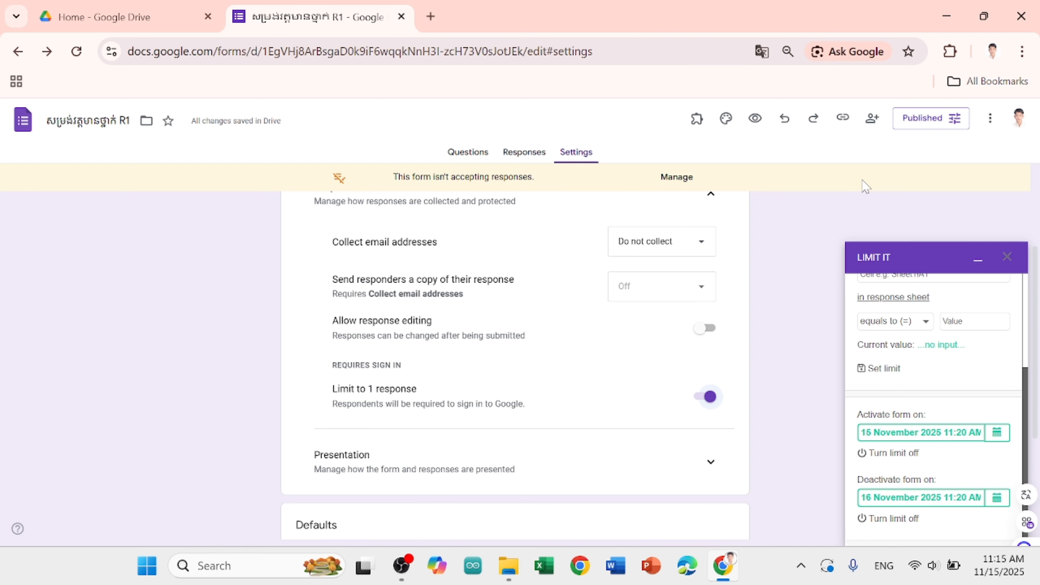
- In the published options, turn on accepting responses, copy the responder link and save the options
click(937, 125)
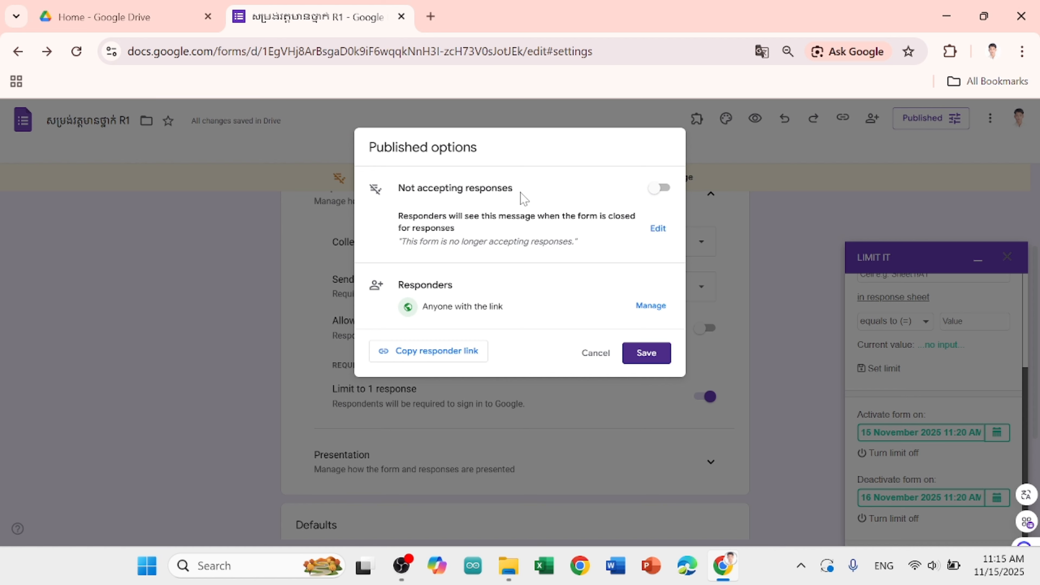
click(660, 189)
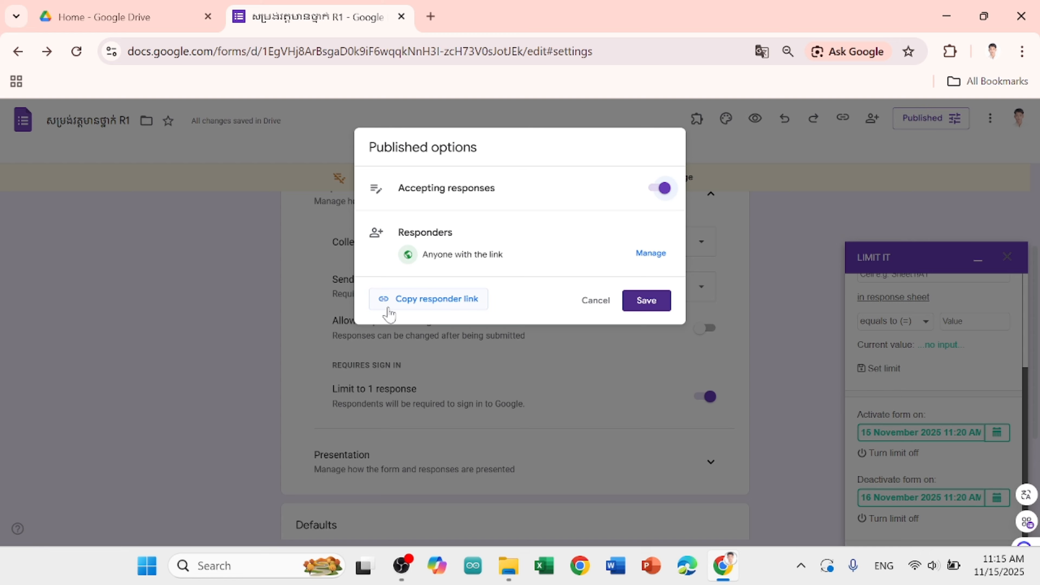
click(465, 304)
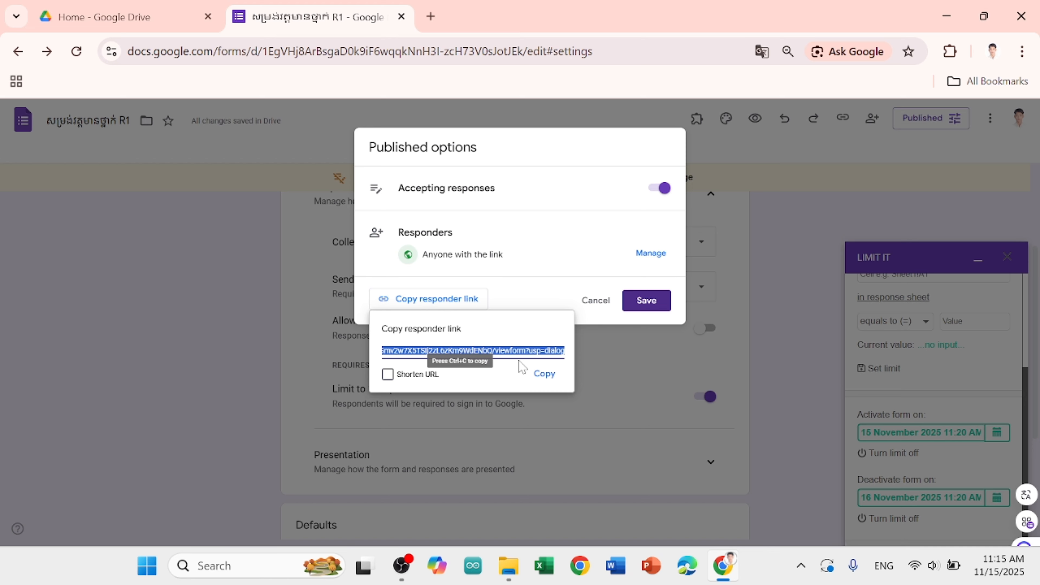
click(544, 374)
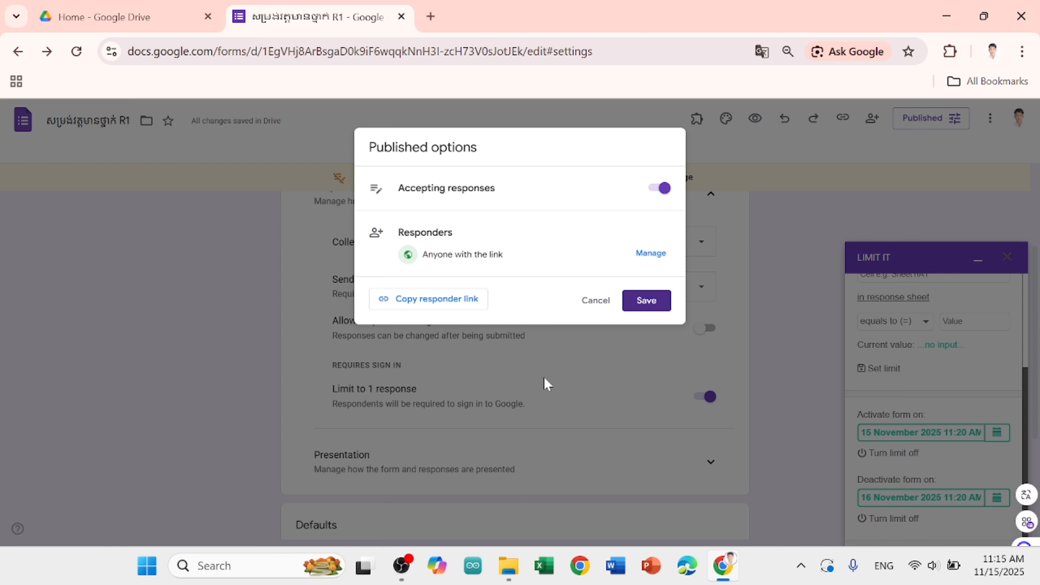
click(646, 291)
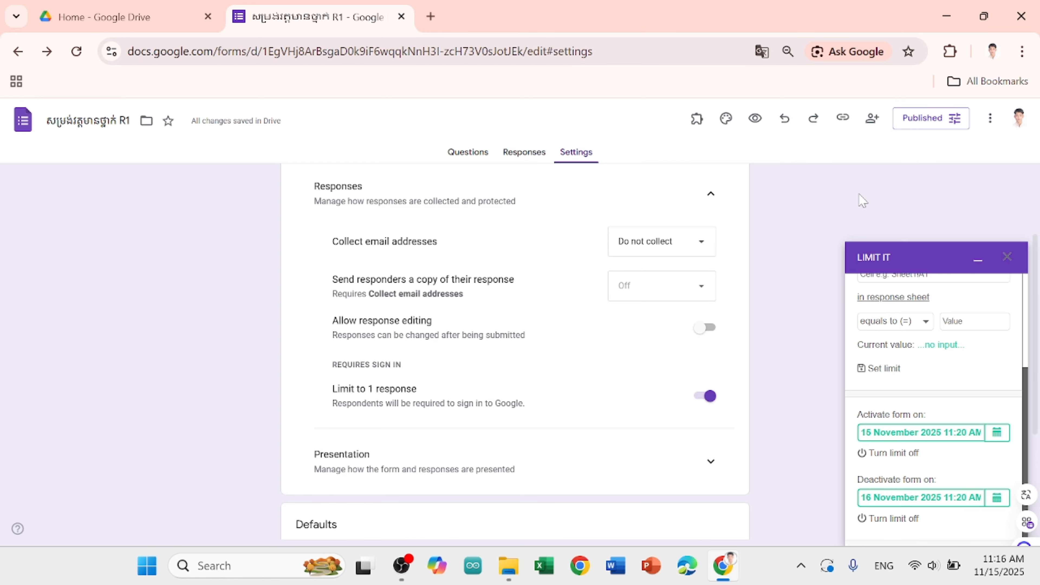
- In LIMIT IT, choose the Medium 150px size for the form's QR code and download the code
scroll(922, 294, up, 4)
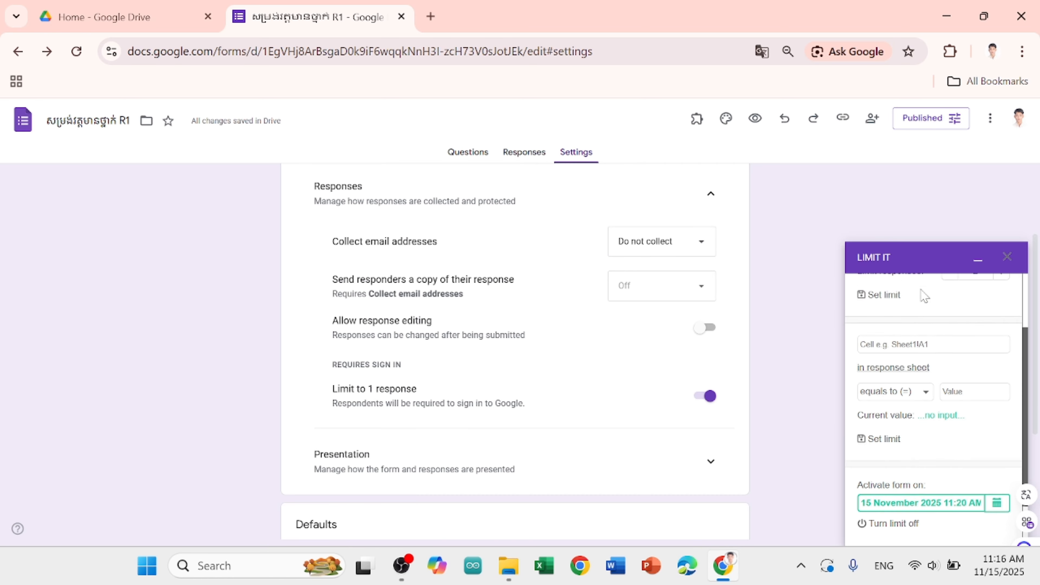
scroll(922, 294, up, 3)
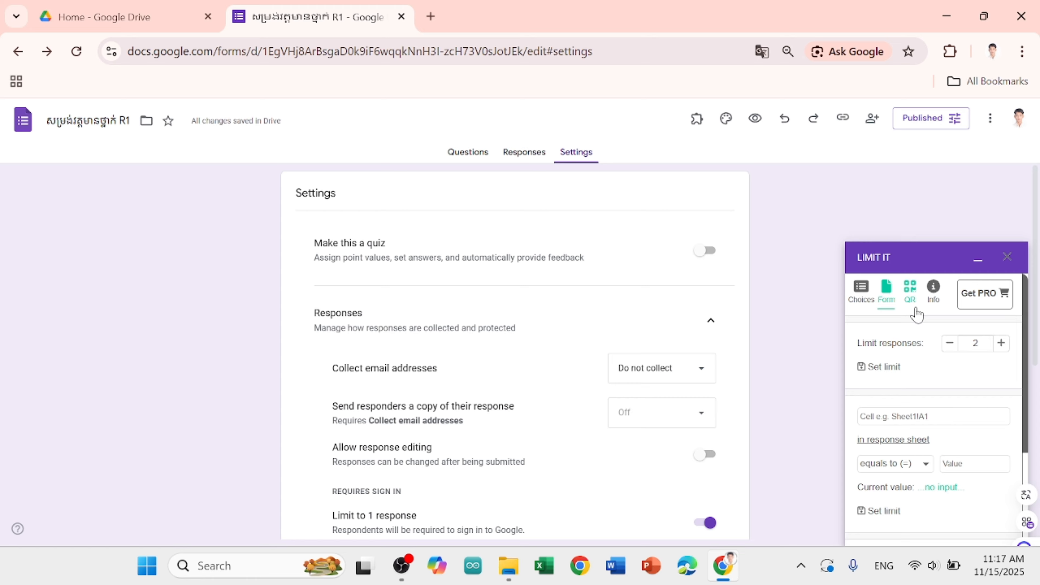
click(910, 295)
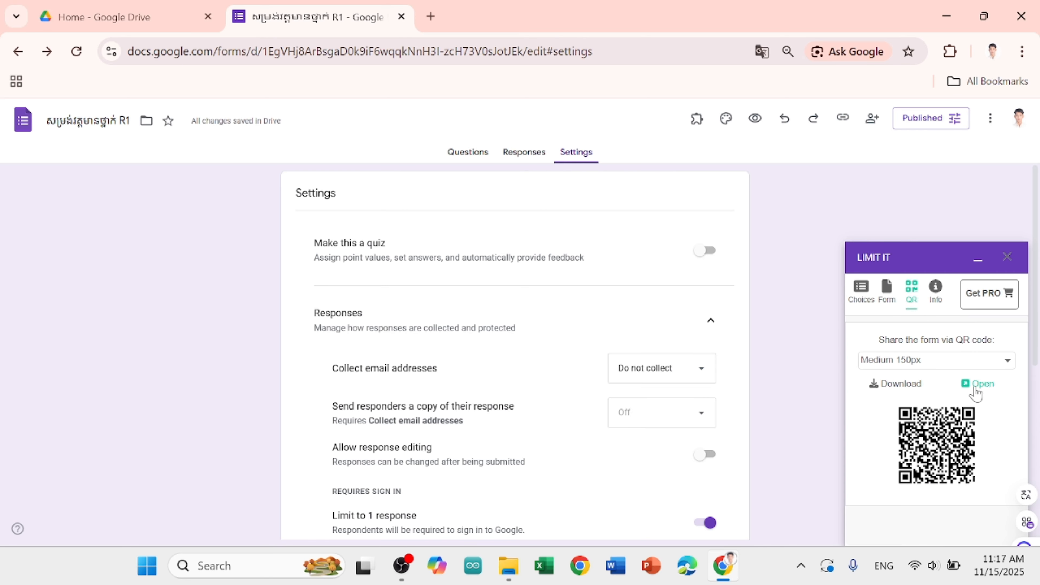
click(1007, 363)
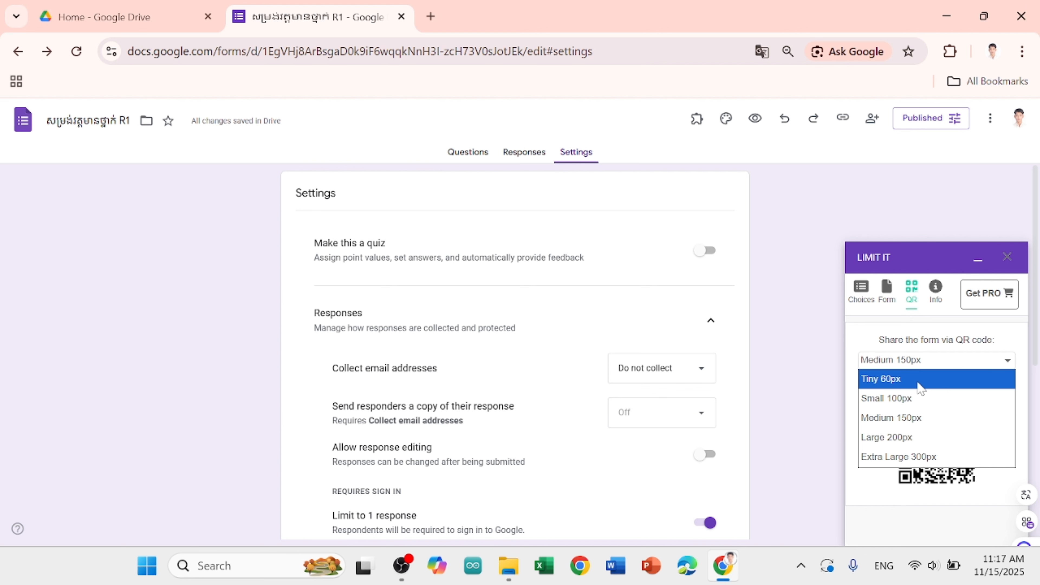
click(921, 426)
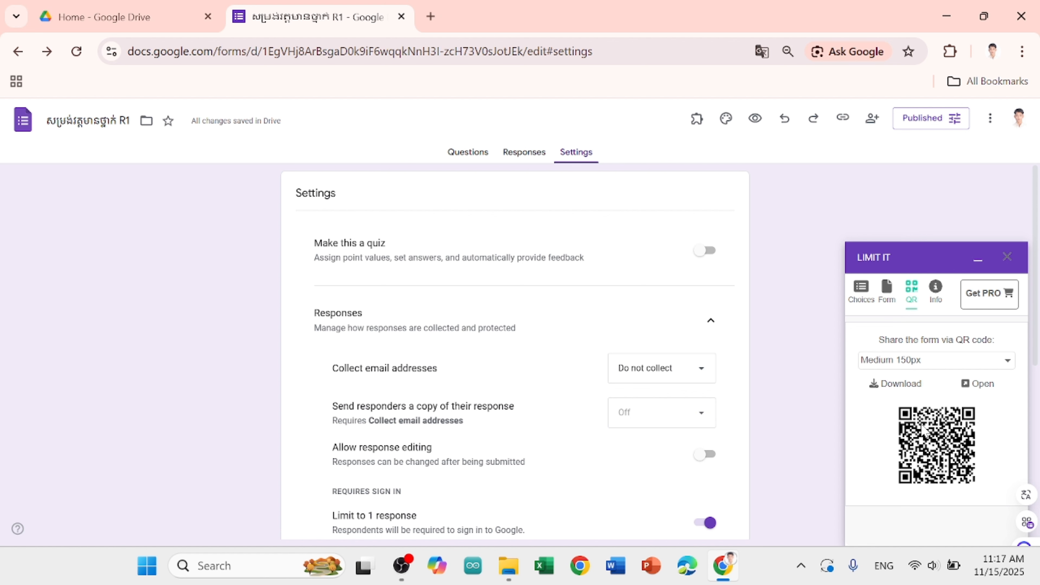
click(900, 393)
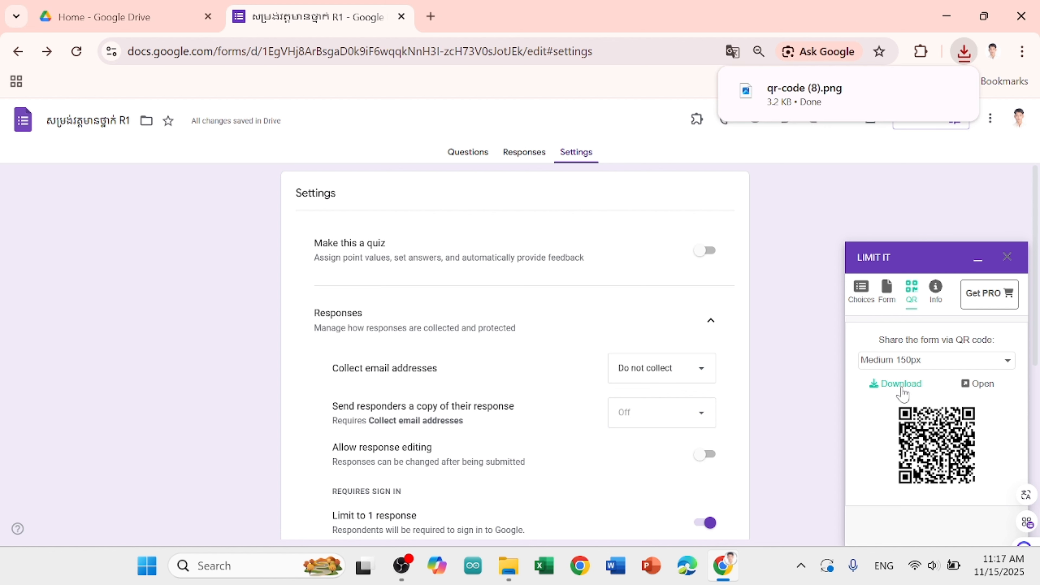
- Open the downloaded QR code image, copy it and close the image viewer
click(876, 103)
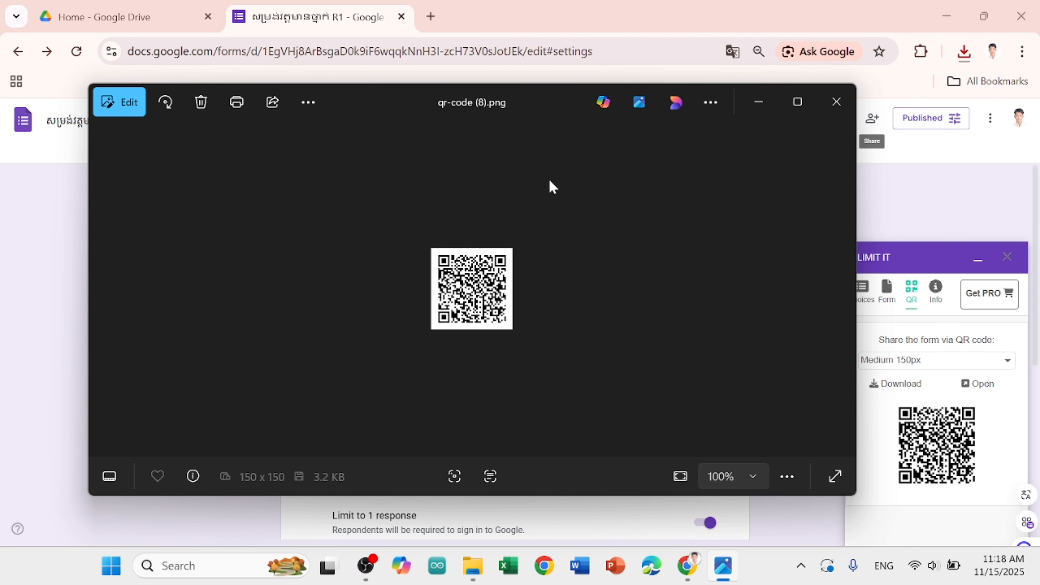
right_click(483, 292)
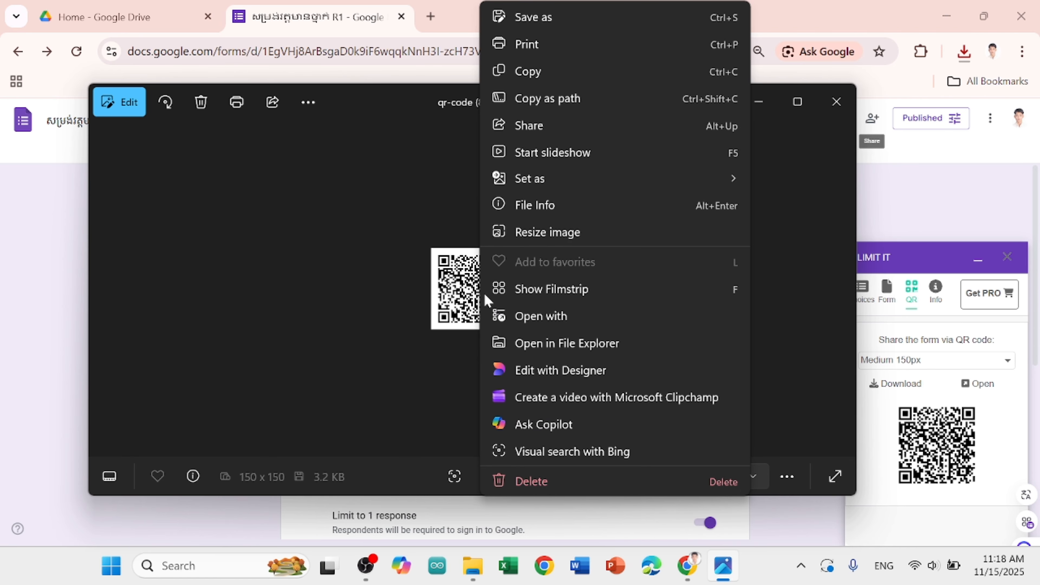
click(546, 77)
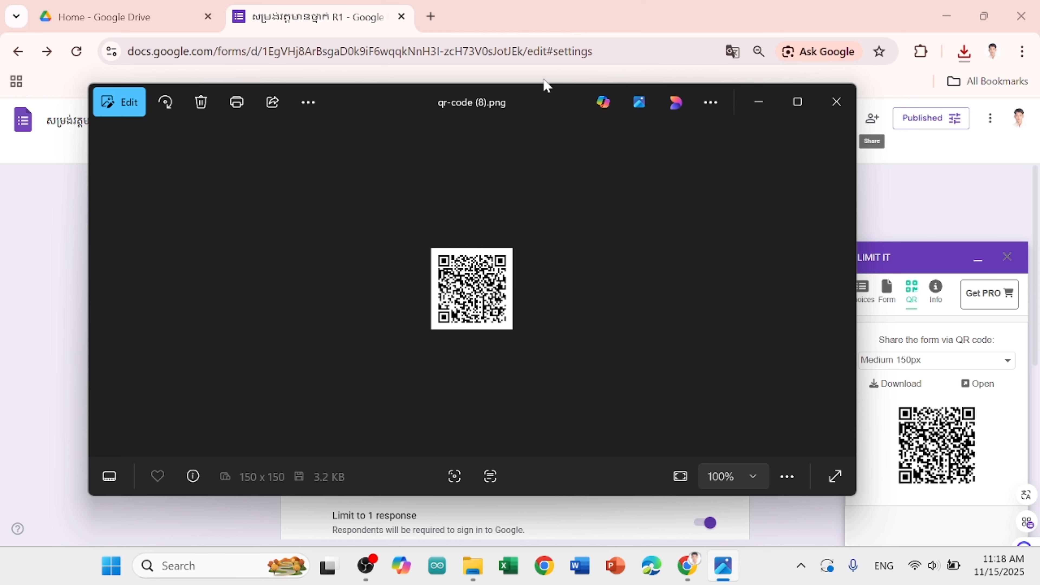
click(837, 102)
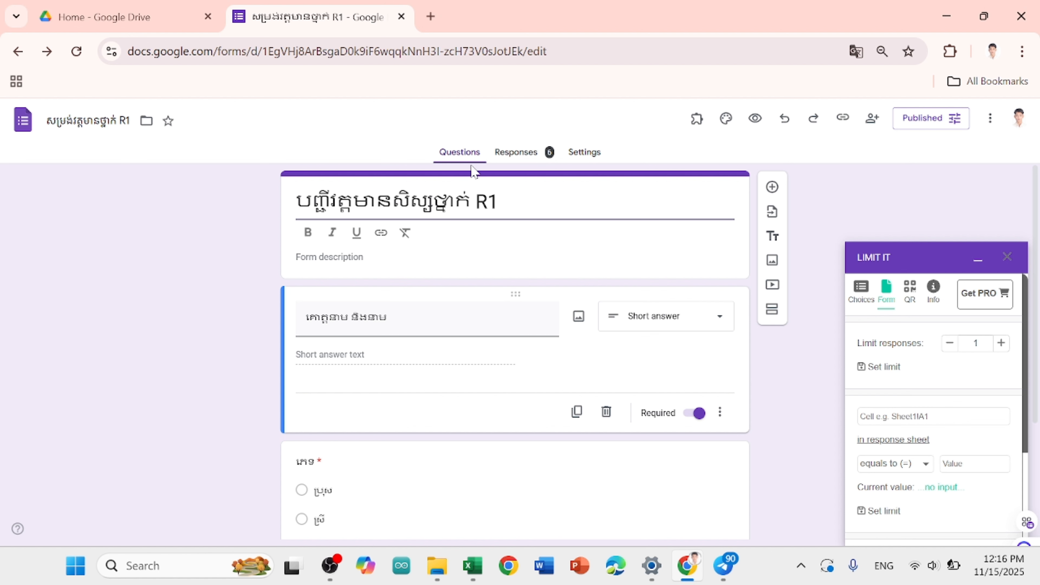
- Link the form's responses to a new Google Sheets spreadsheet with the suggested name
click(521, 159)
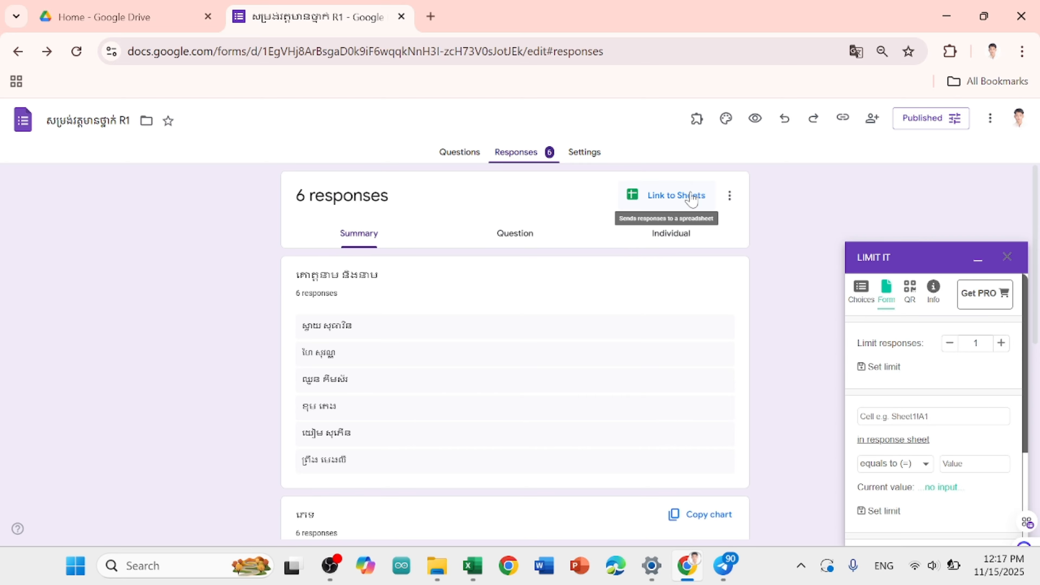
click(692, 197)
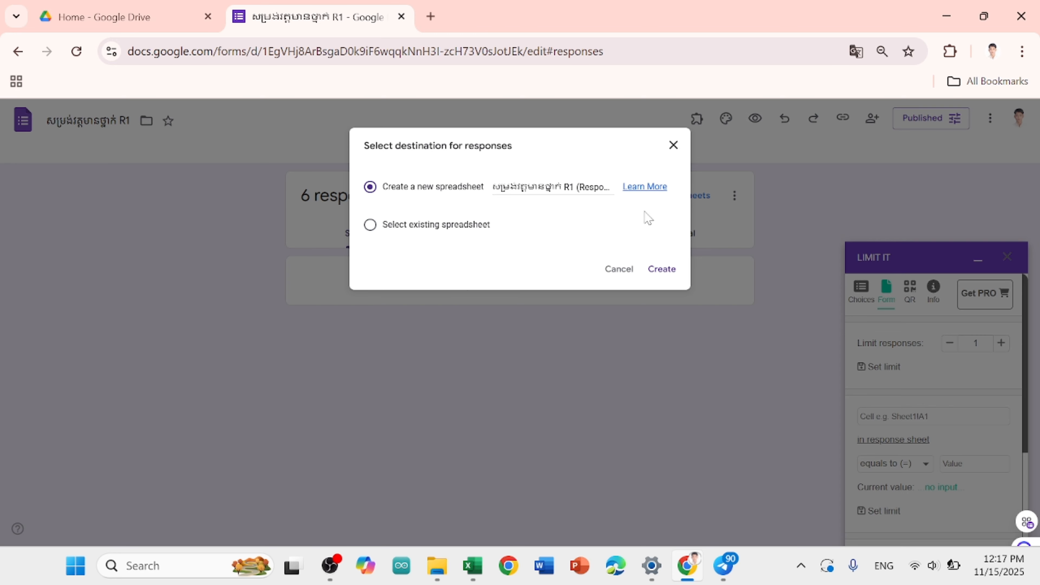
click(668, 277)
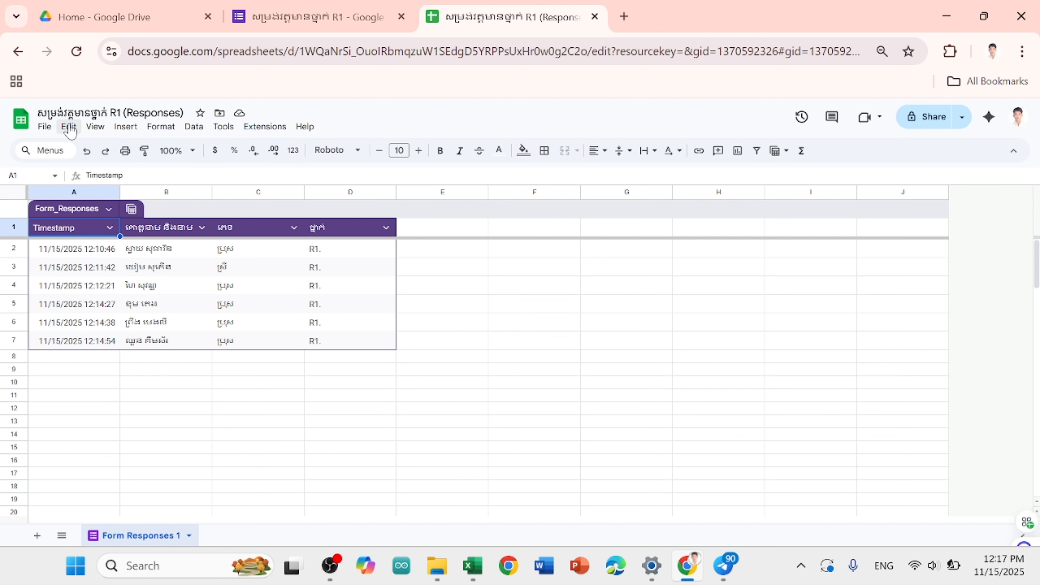
- Download the responses spreadsheet as a Microsoft Excel (.xlsx) file and show it in its folder
click(45, 127)
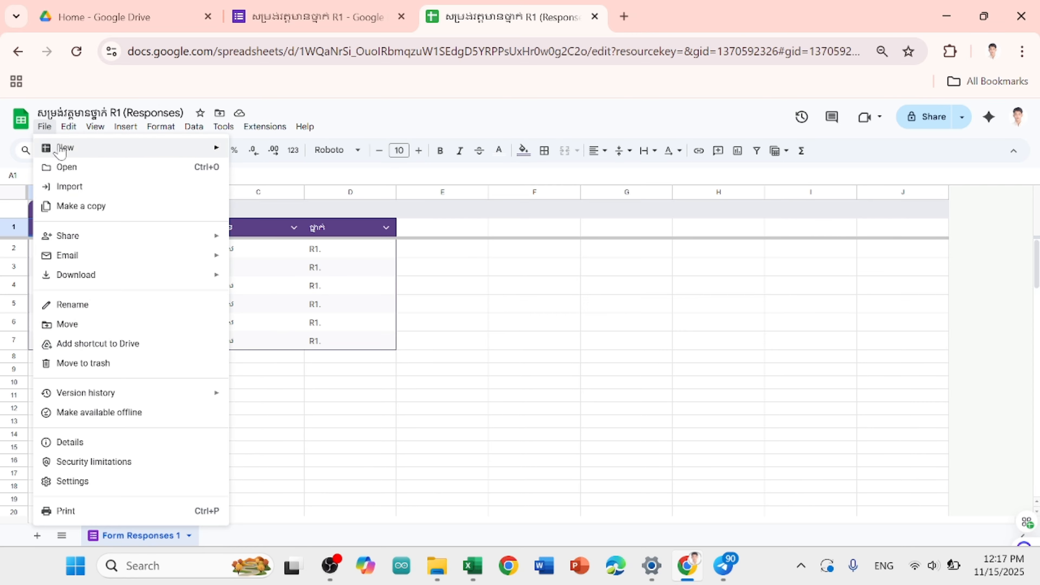
mouse_move(90, 275)
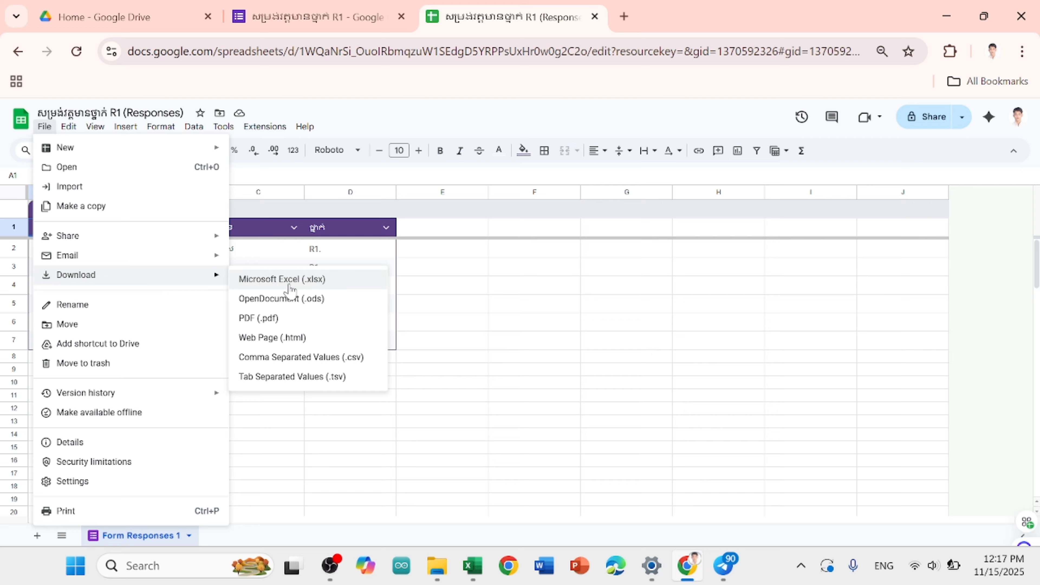
click(334, 286)
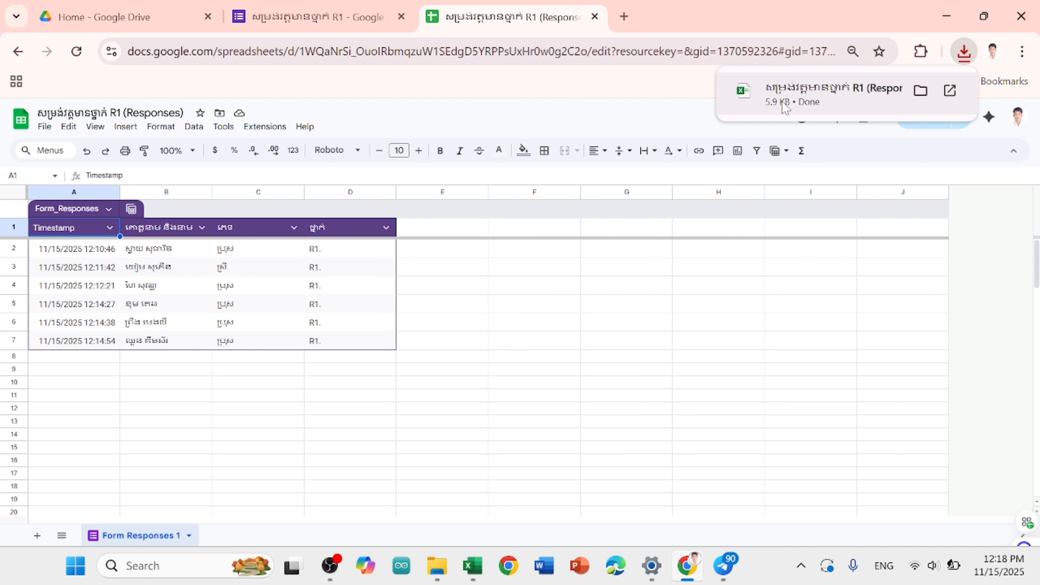
click(919, 92)
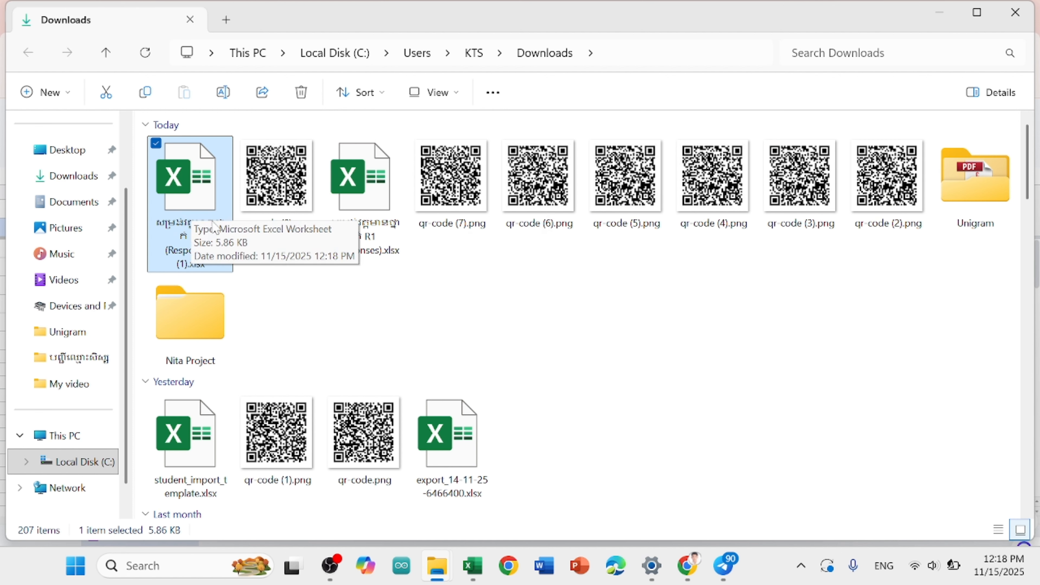
- Copy the downloaded responses workbook into the បញ្ជីឈ្មោះសិស្ស folder in Documents and open the copy in Excel
right_click(187, 231)
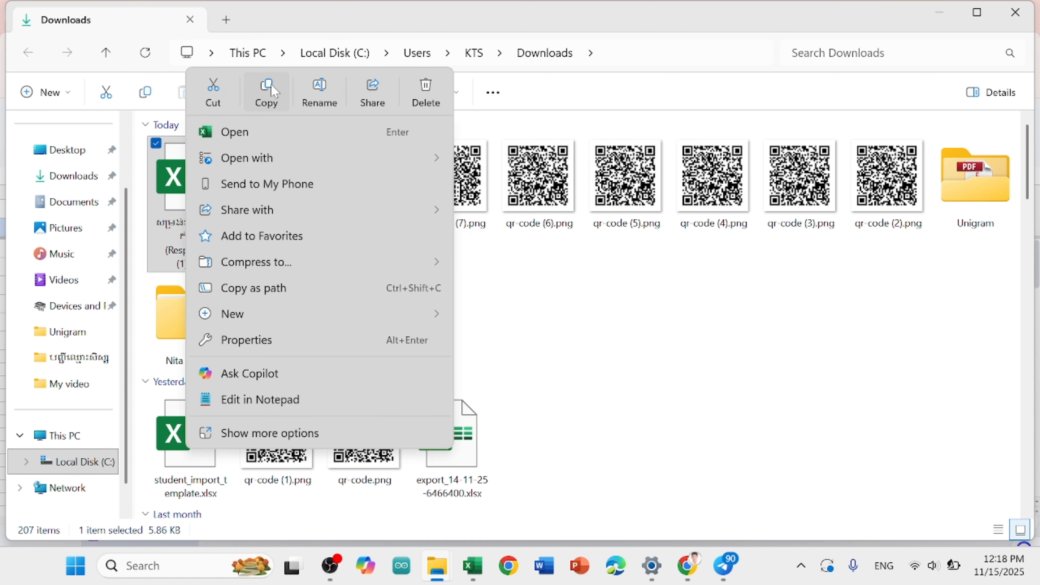
click(268, 94)
click(90, 205)
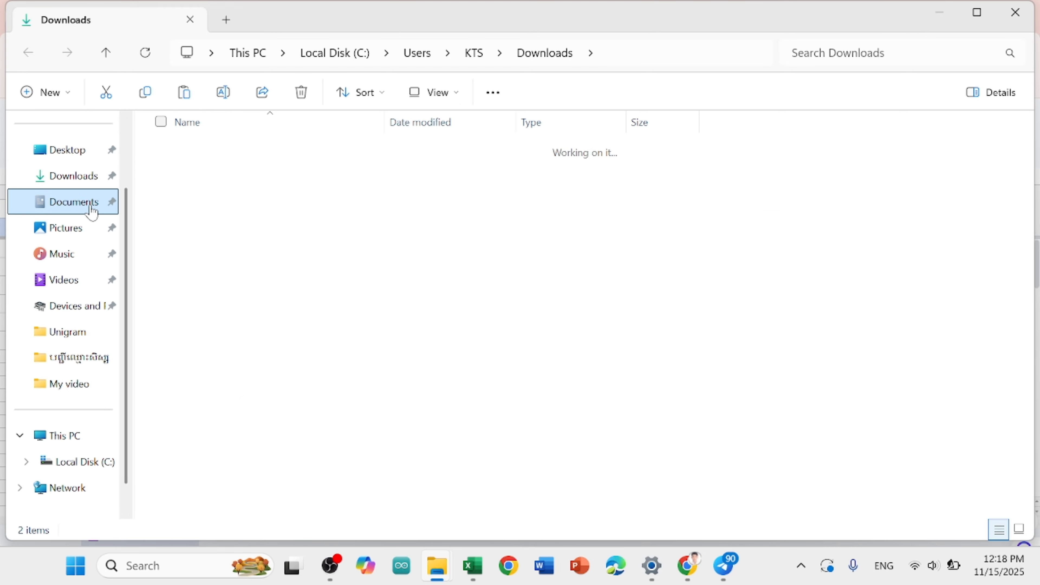
click(231, 174)
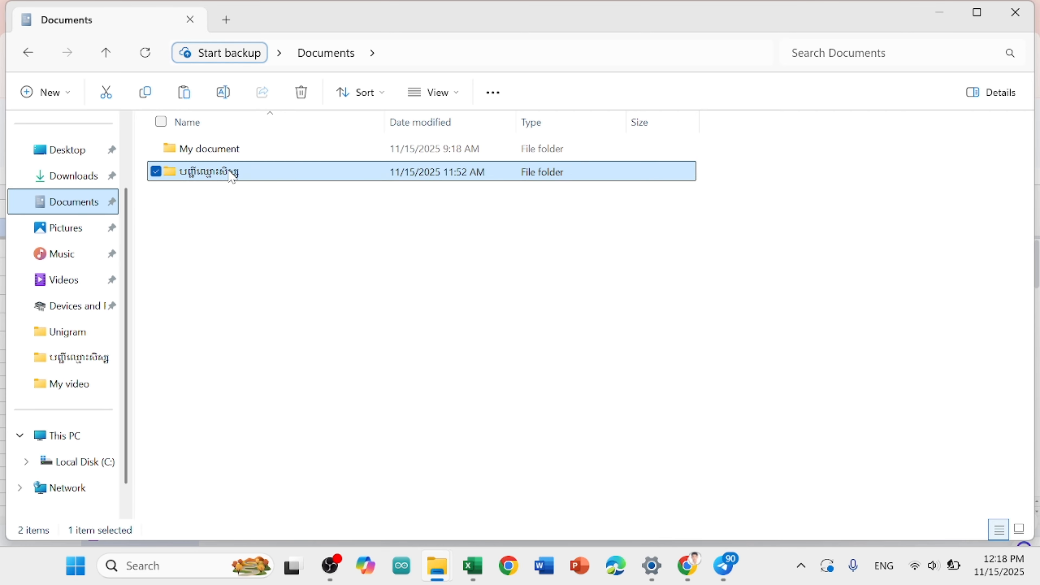
double_click(242, 180)
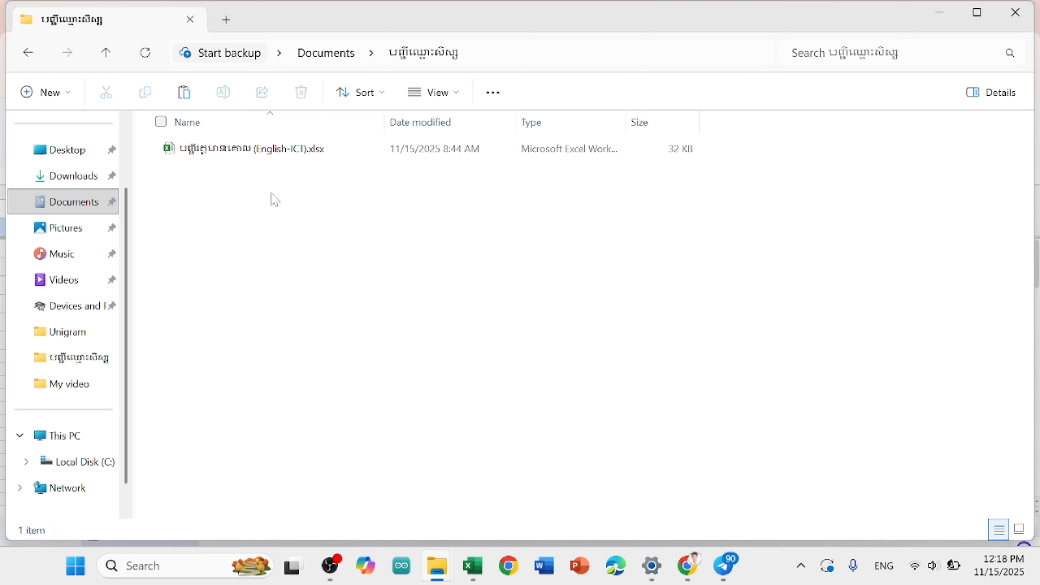
key(ctrl+v)
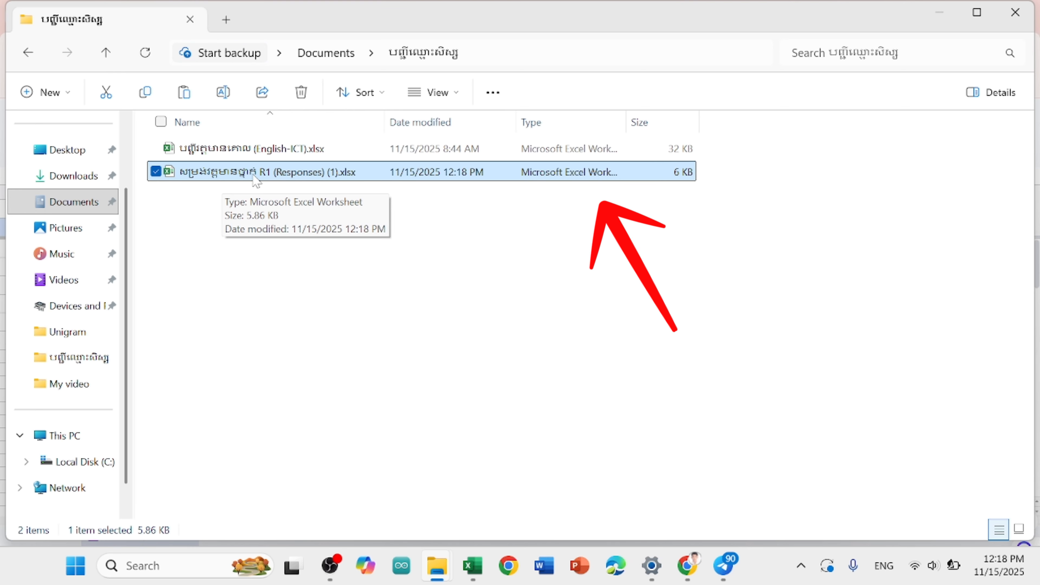
double_click(298, 180)
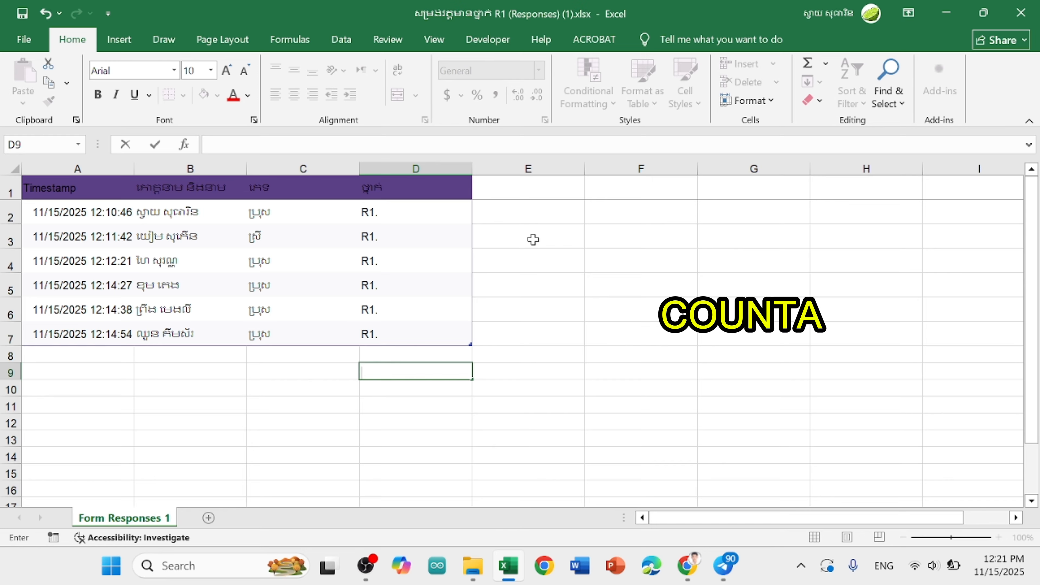
- In cell D9, enter a COUNTA formula that counts the entries of the name column, B2 to B7
text(=c)
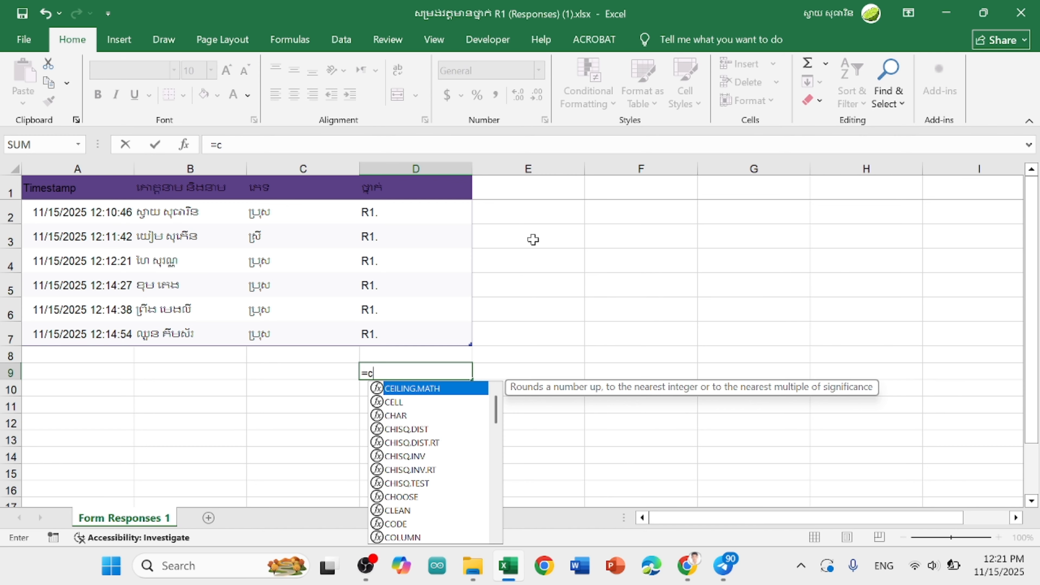
text(ounta)
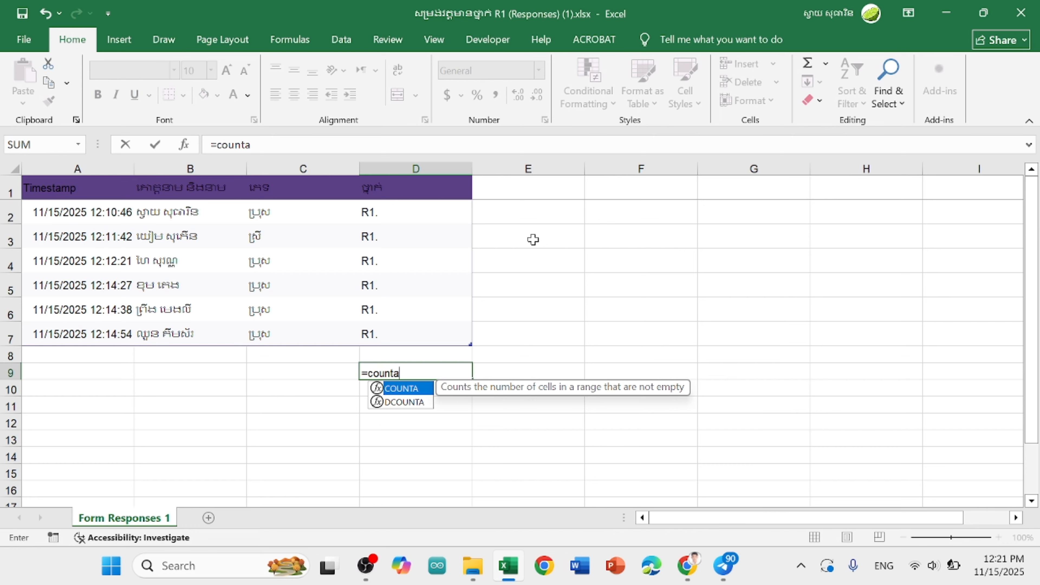
text(()
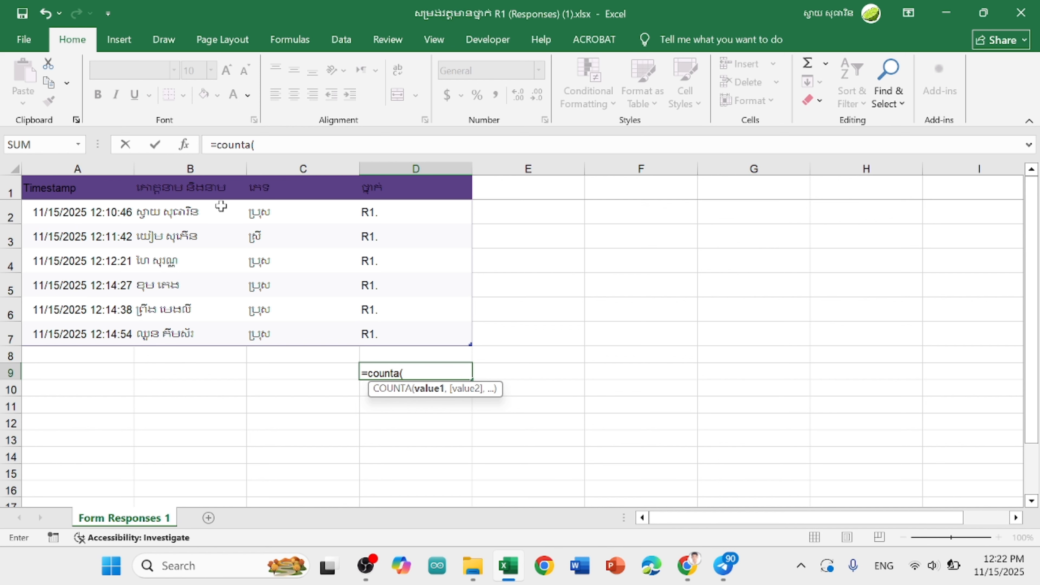
drag(209, 212, 208, 344)
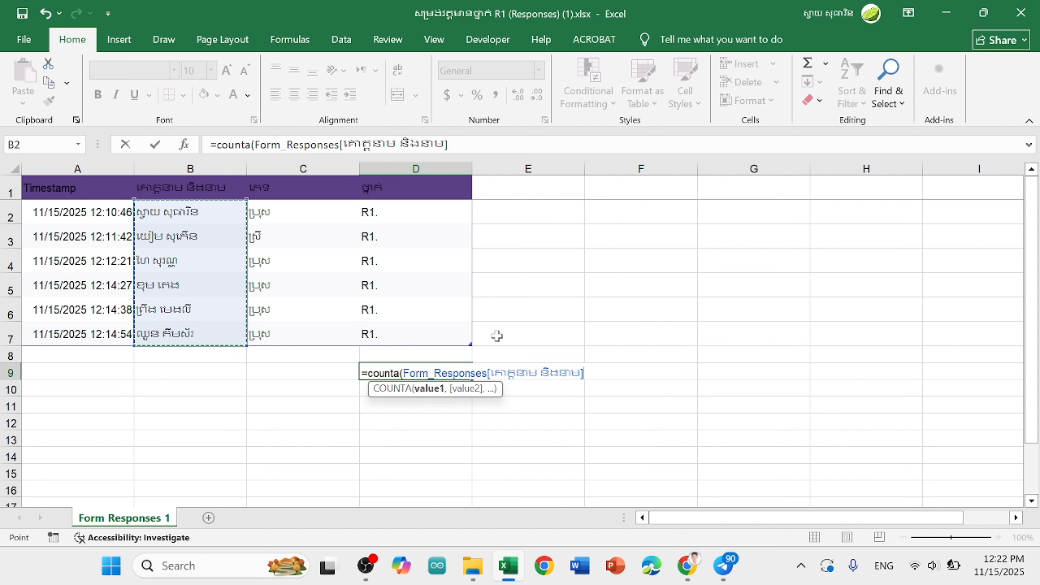
key(Return)
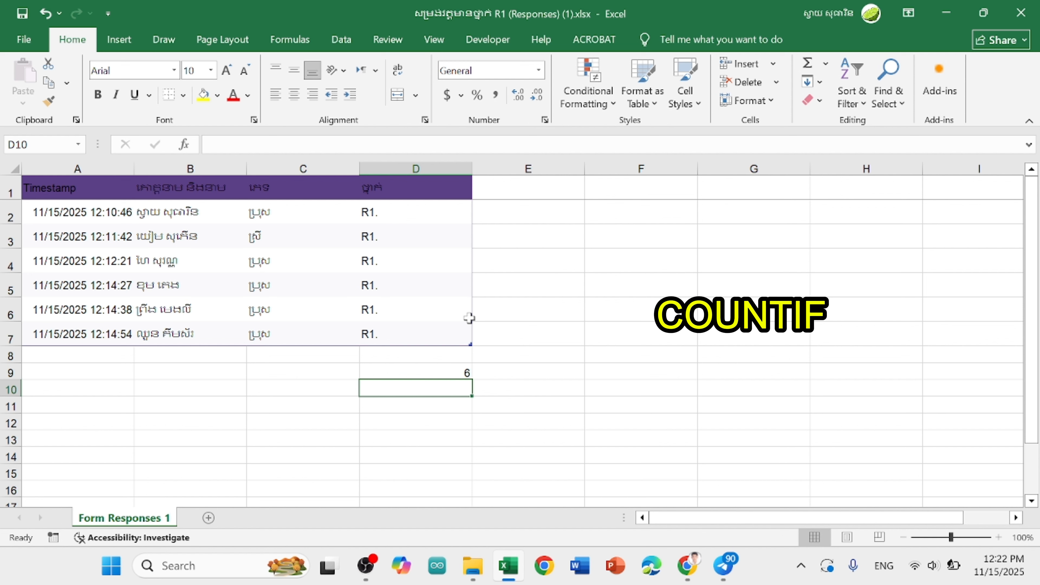
- In cell D10, enter a COUNTIF formula that counts "ស្រី" in the ភេទ column of Form_Responses
text(=cou)
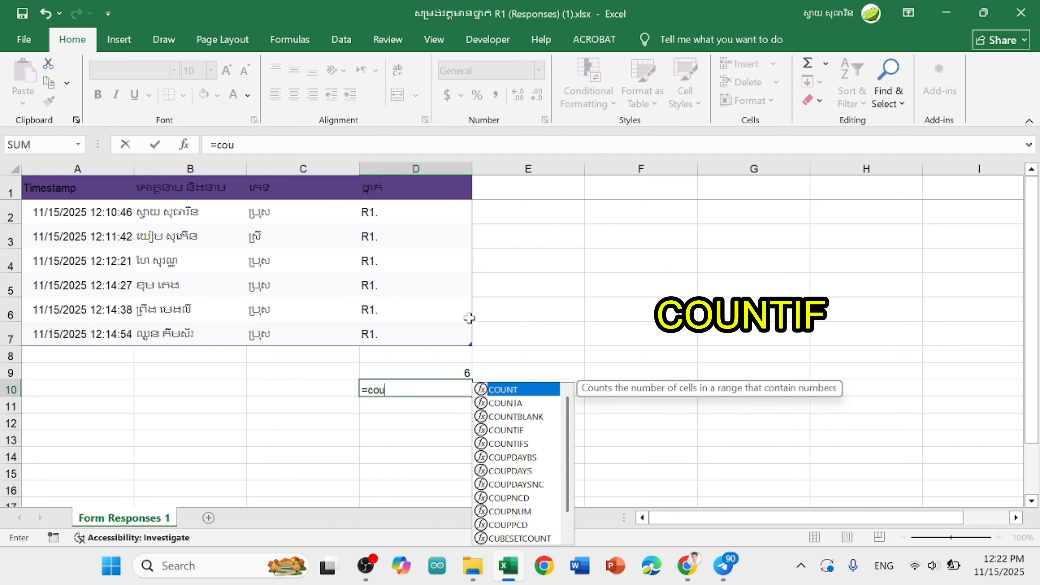
text(ntif)
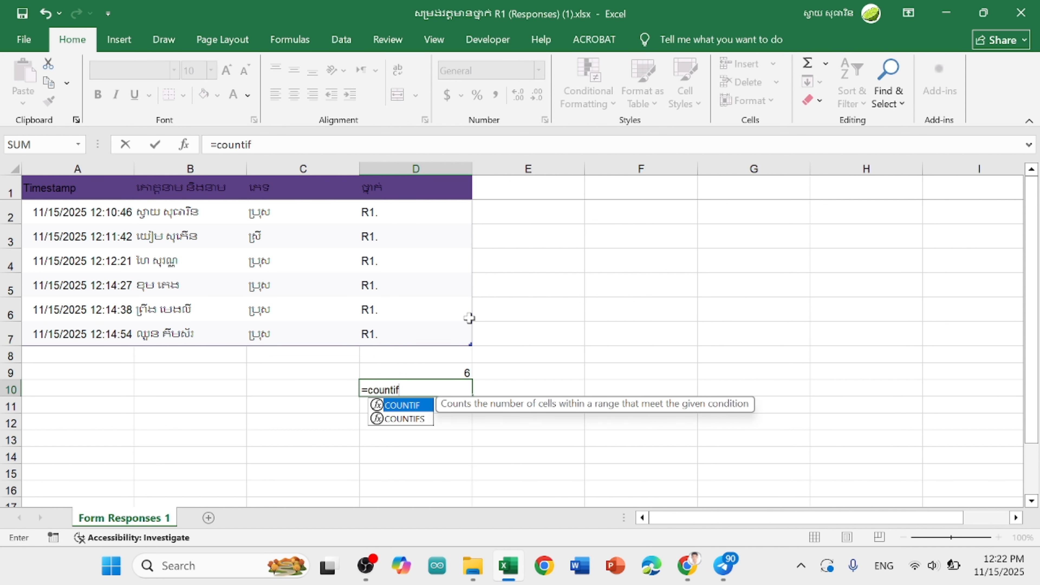
text(()
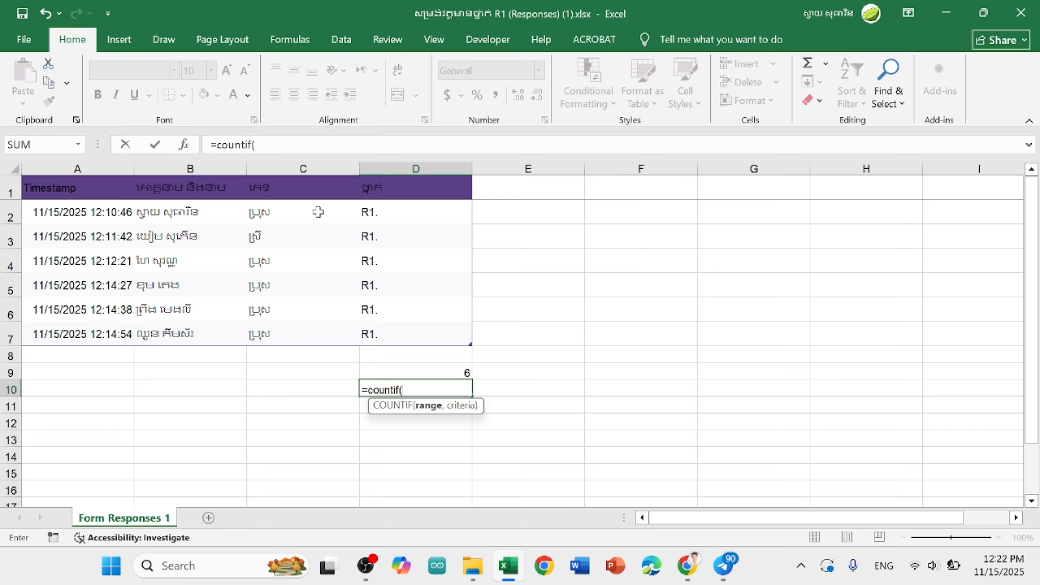
drag(289, 212, 290, 343)
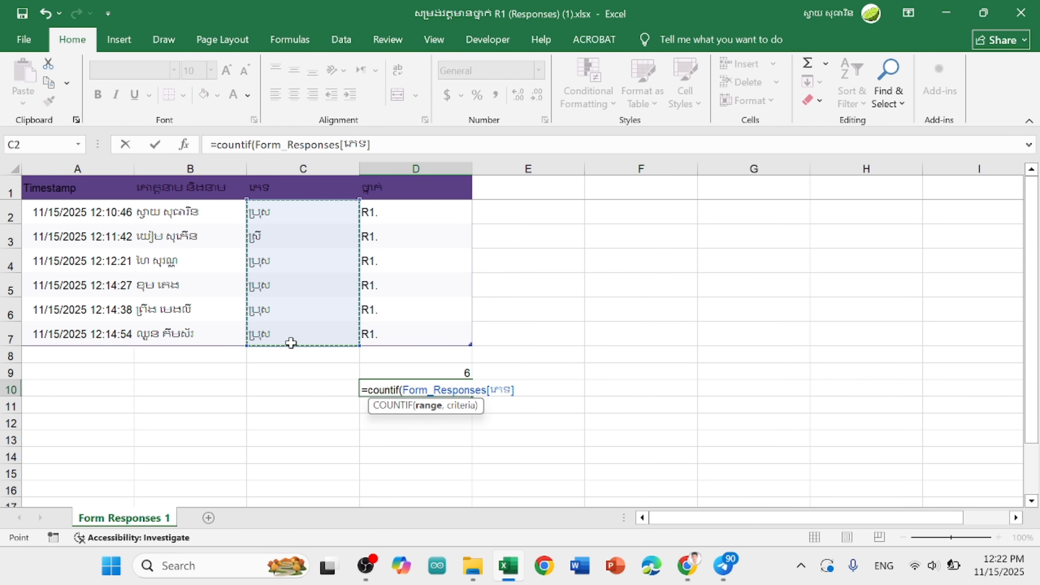
text(,)
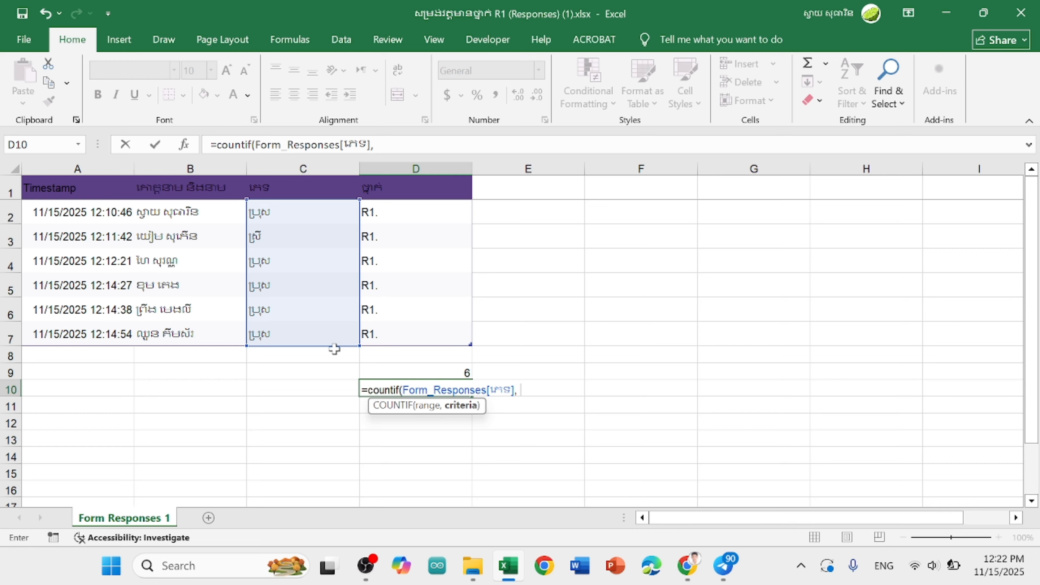
text(")
key(alt+shift)
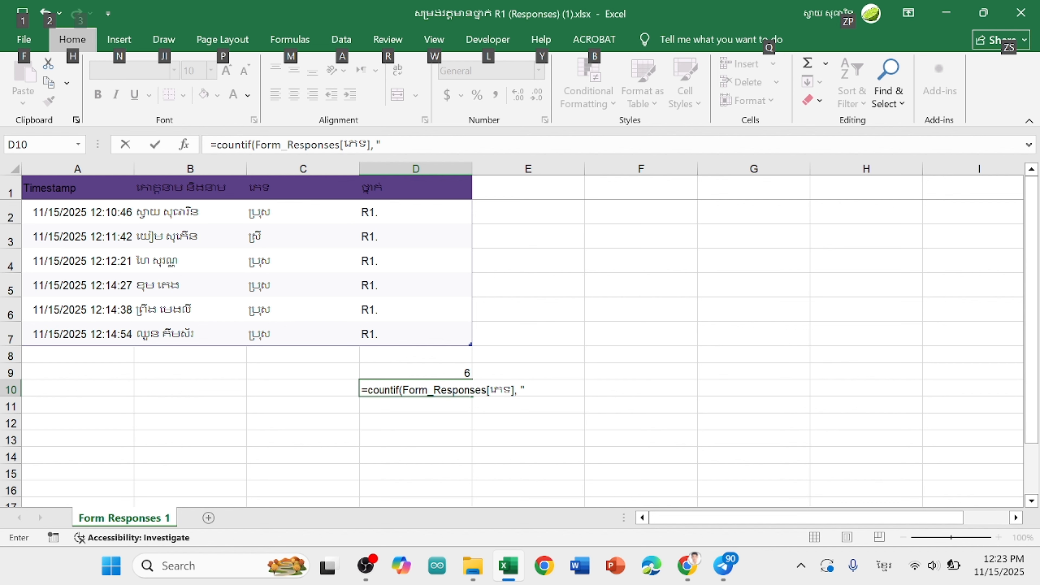
key(Escape)
text(ស្រ)
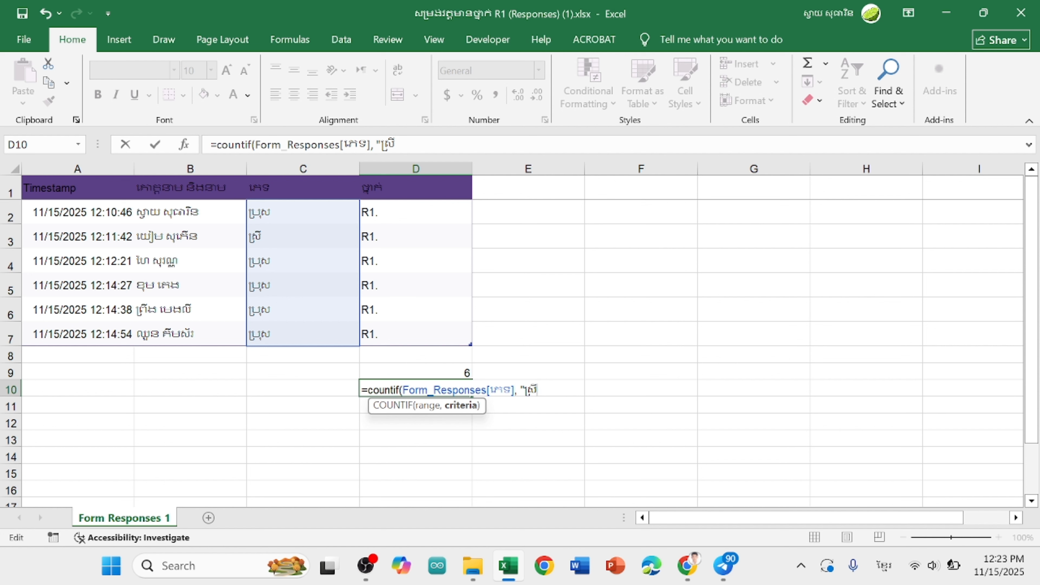
text(ី់)
key(BackSpace)
key(alt+shift)
text("))
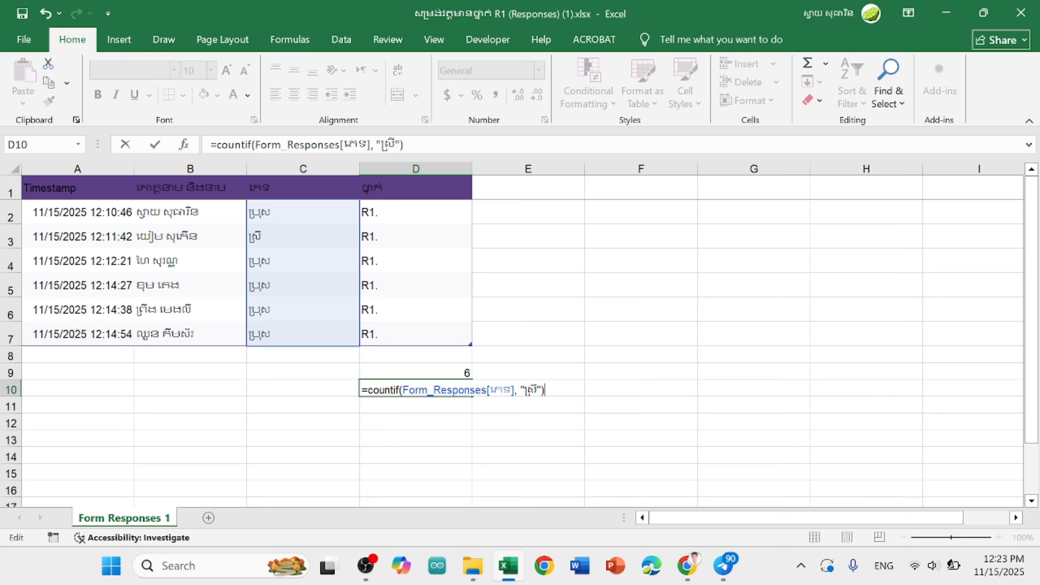
key(Return)
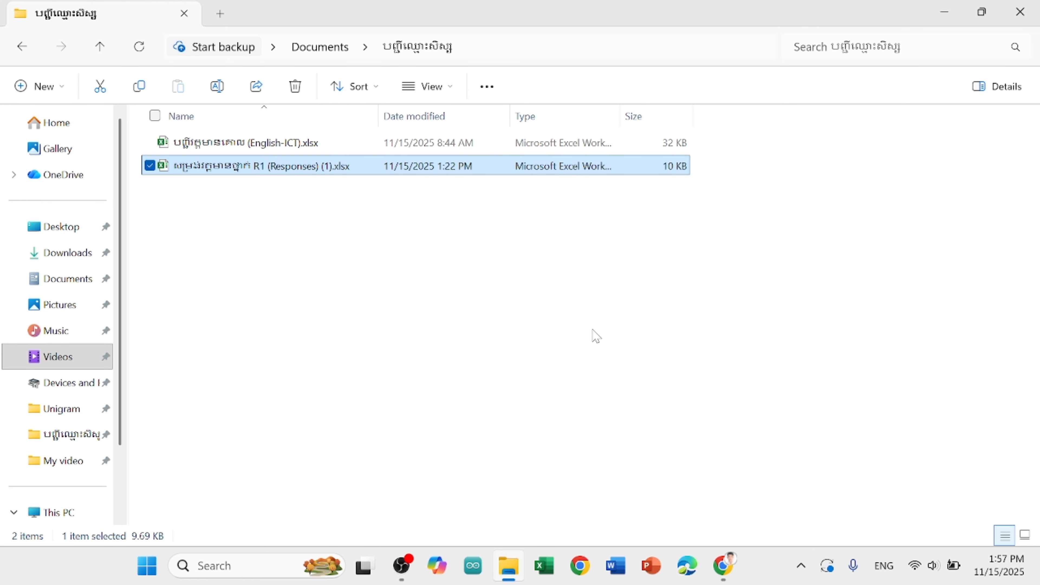
- Switch to DeepSeek in Chrome and attach the workbook បញ្ជីវត្តមានគោល (English-ICT).xlsx to a new message
click(723, 566)
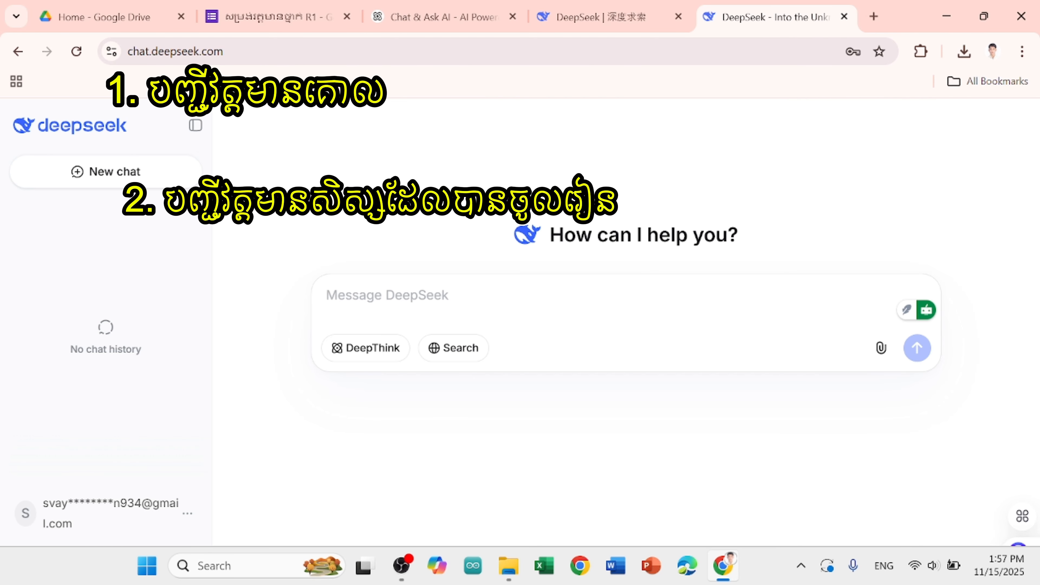
click(882, 358)
click(260, 129)
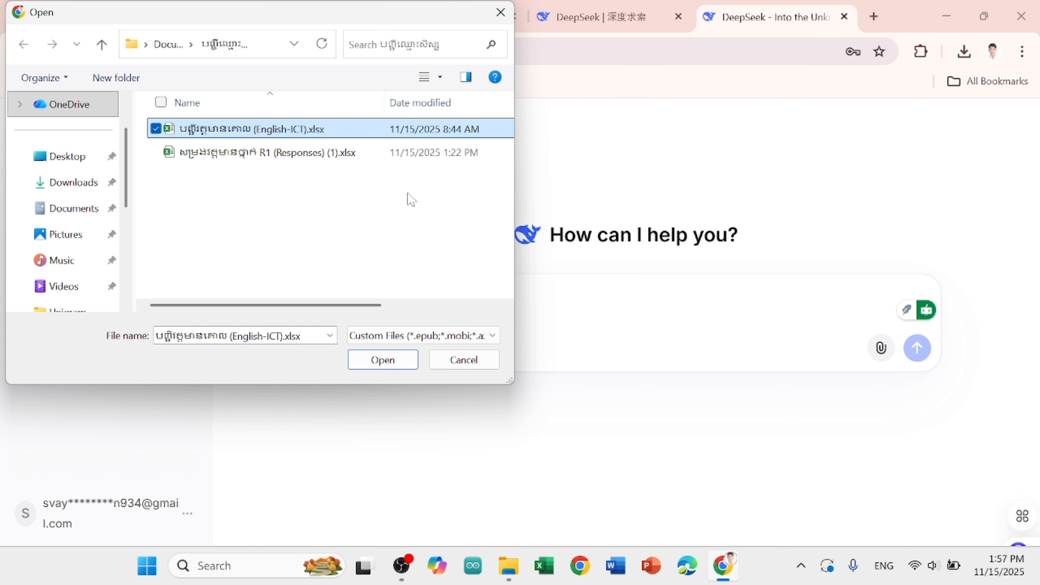
click(383, 360)
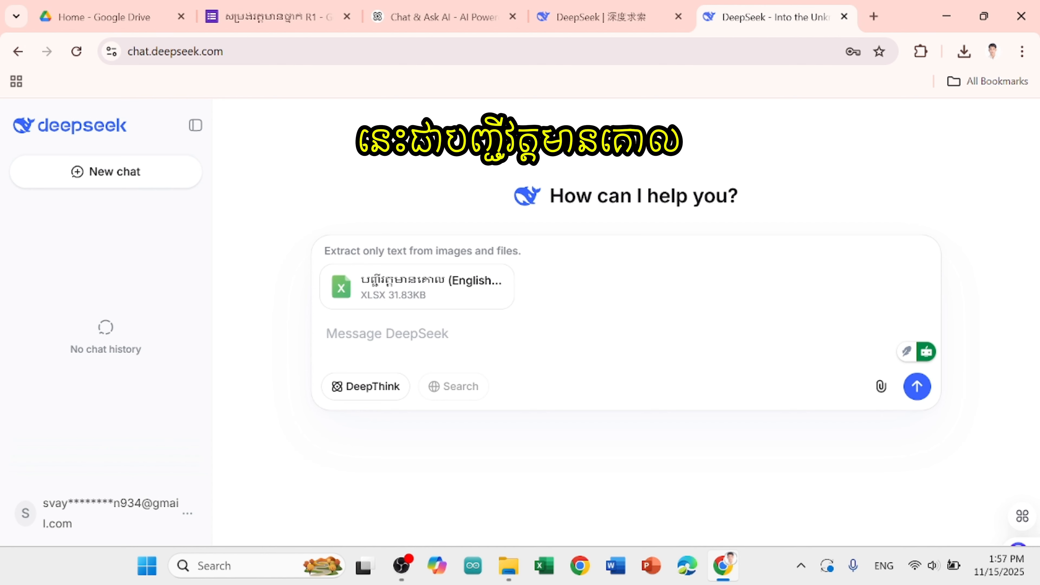
- Write "នេះជាបញ្ជីវត្តមាន" in Khmer as the message for the attached attendance list and send it
text(ne)
key(BackSpace)
key(BackSpace)
key(alt+shift)
text(នេះជា)
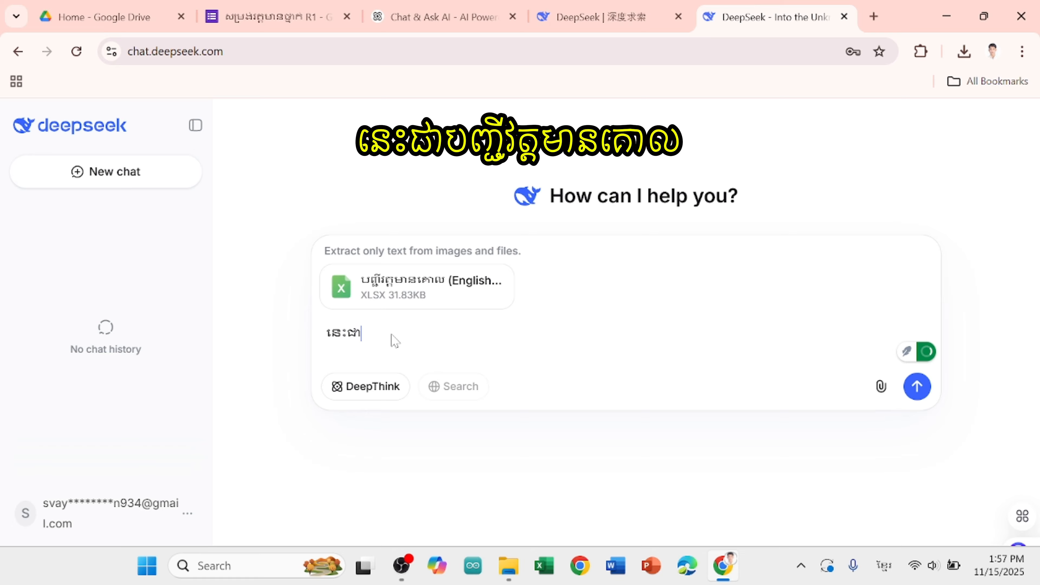
text(ប្)
key(BackSpace)
text(ញ្ជីវត្ថុមាន)
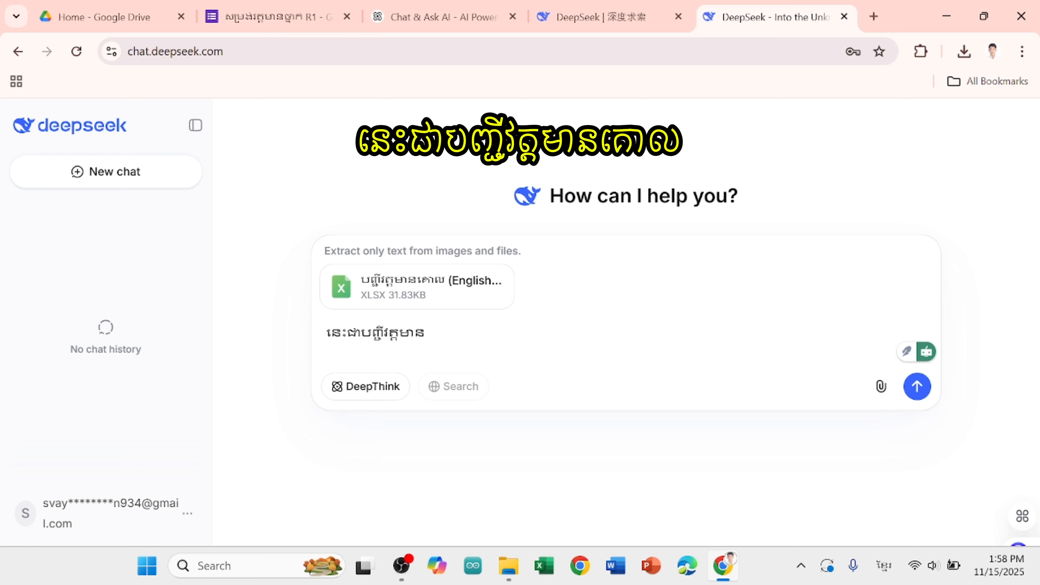
click(913, 393)
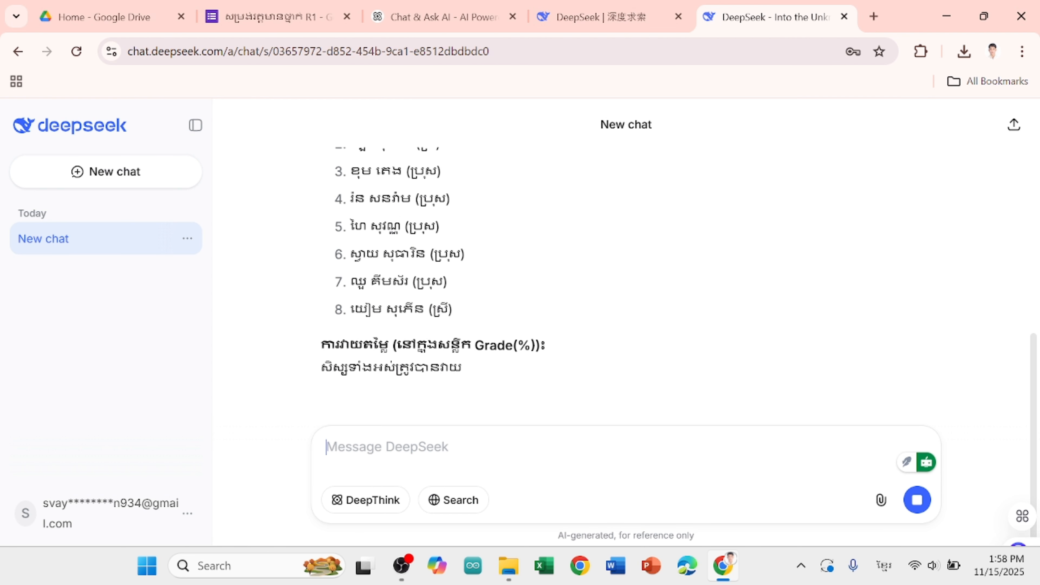
- Attach the form responses workbook សម្រង់វត្តមានថ្នាក់ R1 (Responses) (1).xlsx to a new message in the chat
click(880, 501)
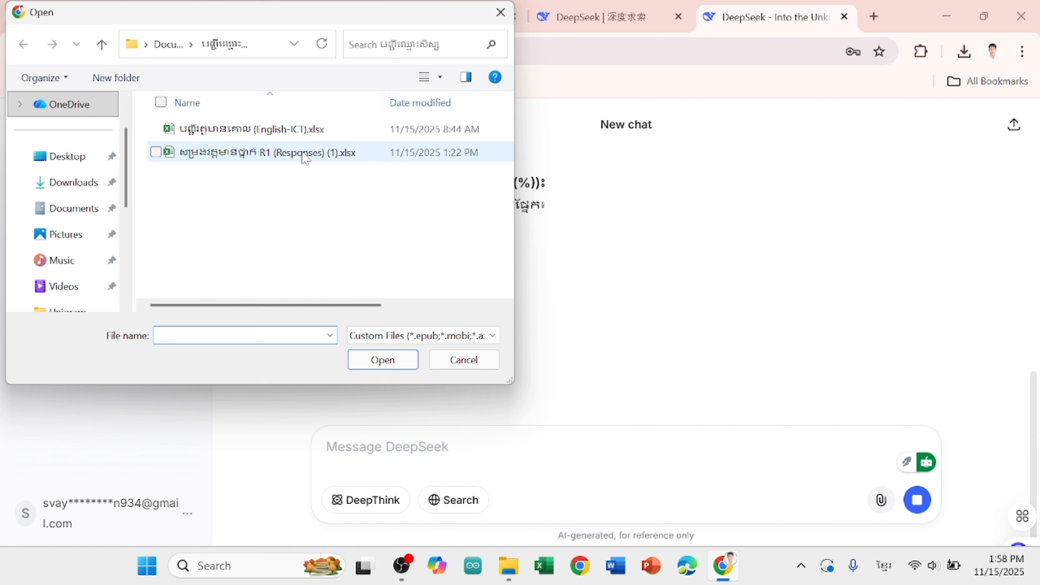
click(269, 154)
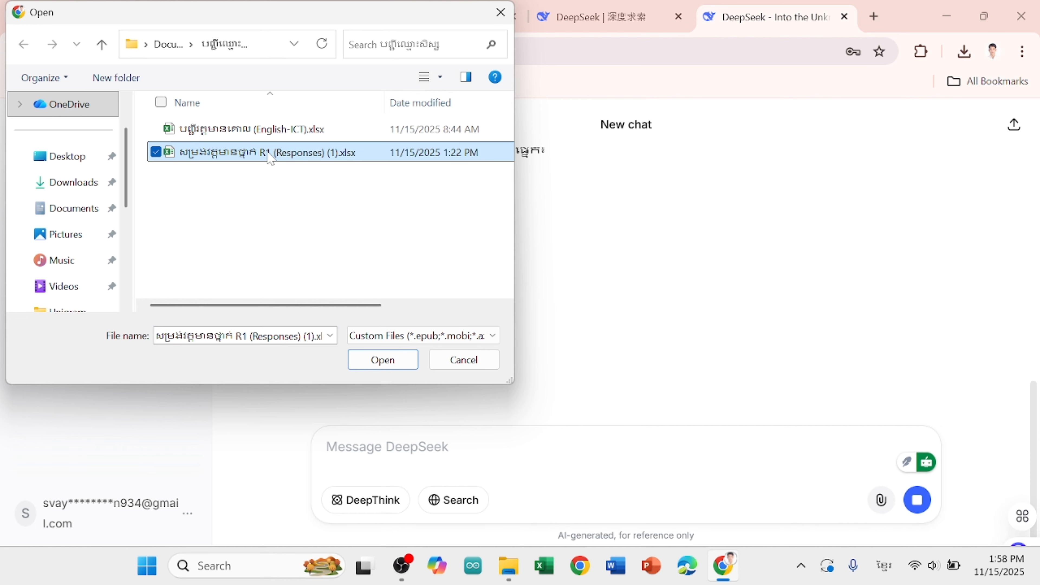
click(393, 360)
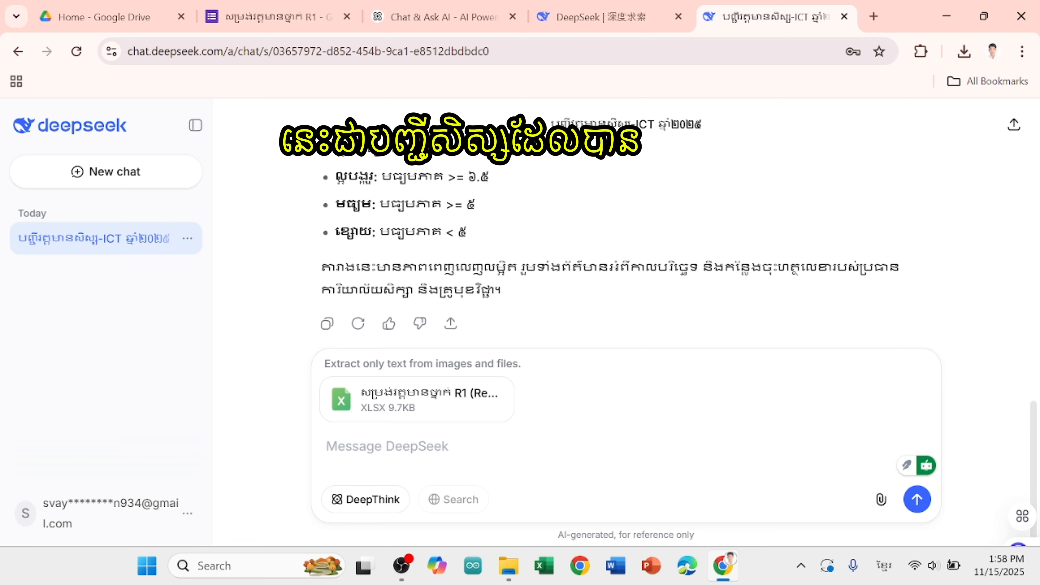
- Write "នេះជាបញ្ជីវត្តមានសិស្សដែលបានចូលរៀន" as the message for the attached responses workbook and send it
text(នេះជាបញ)
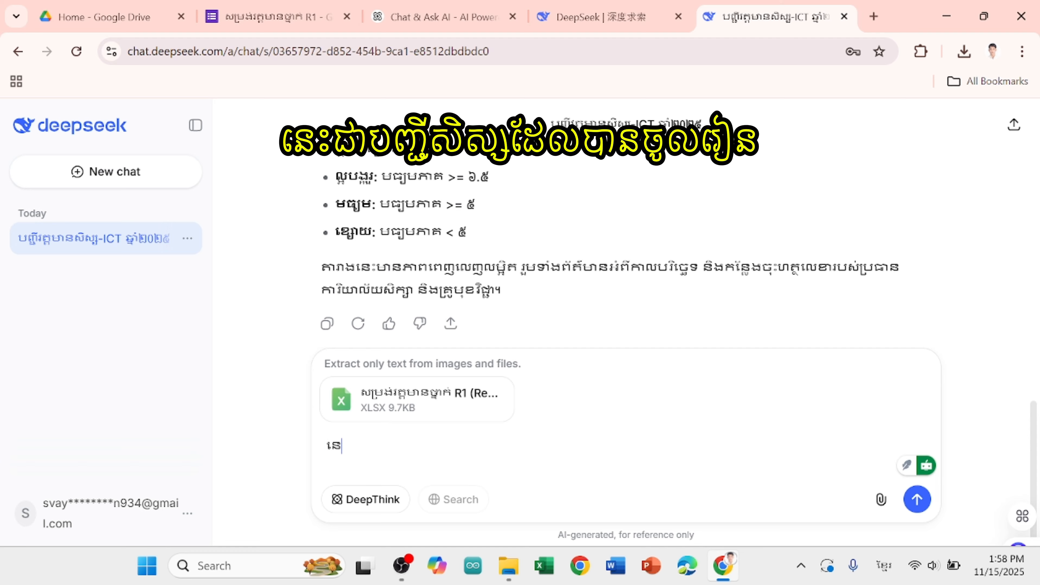
text(្ជីវត្ត)
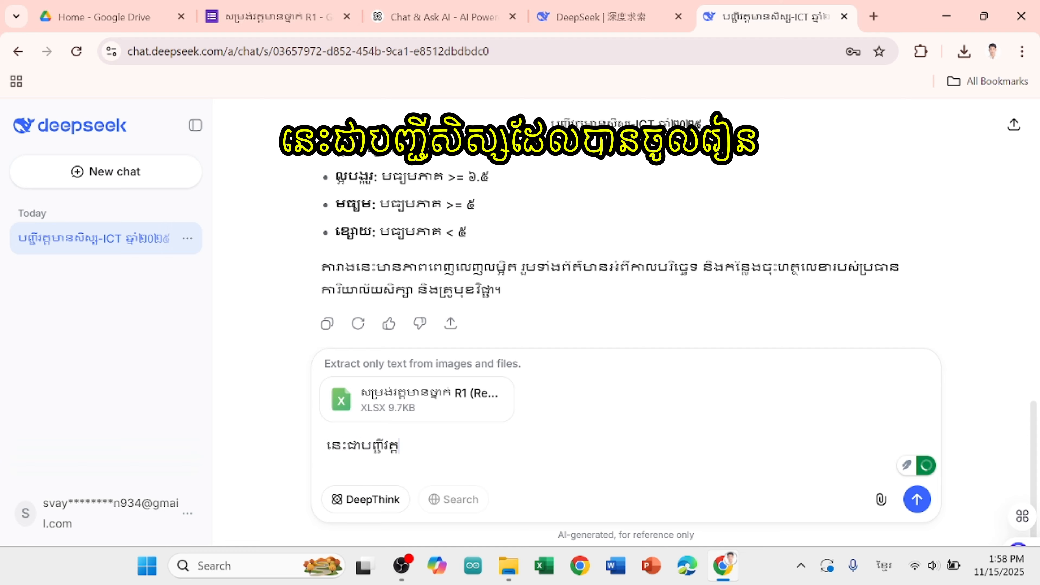
text(មានសិស្សដែលបានចូលរៀន)
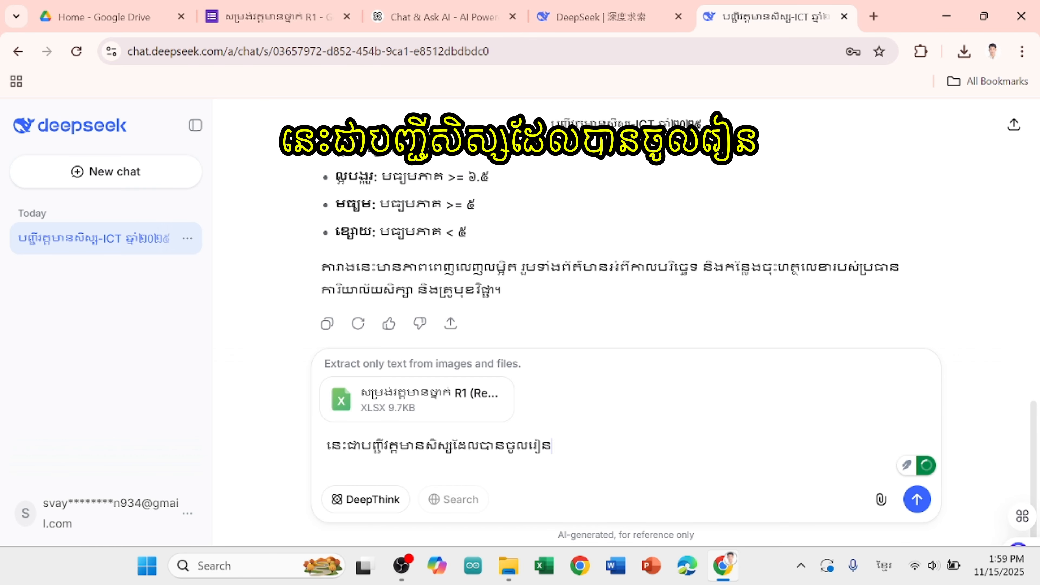
key(Return)
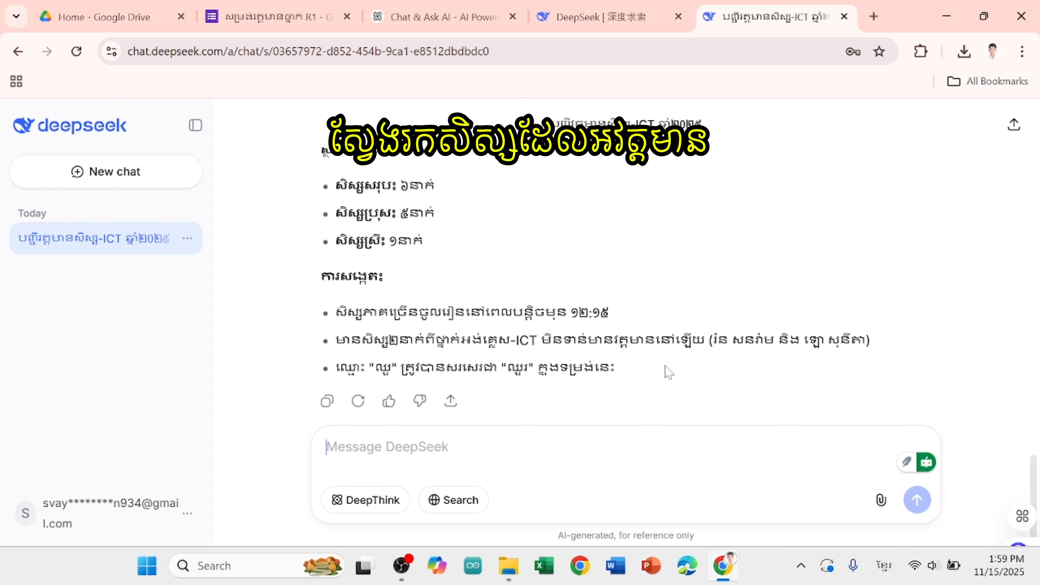
- Ask DeepSeek in Khmer to find the absent students with the message "ស្វែងរកសិស្សដែលអវត្តមាន"
text(ស្វែងរកសិស)
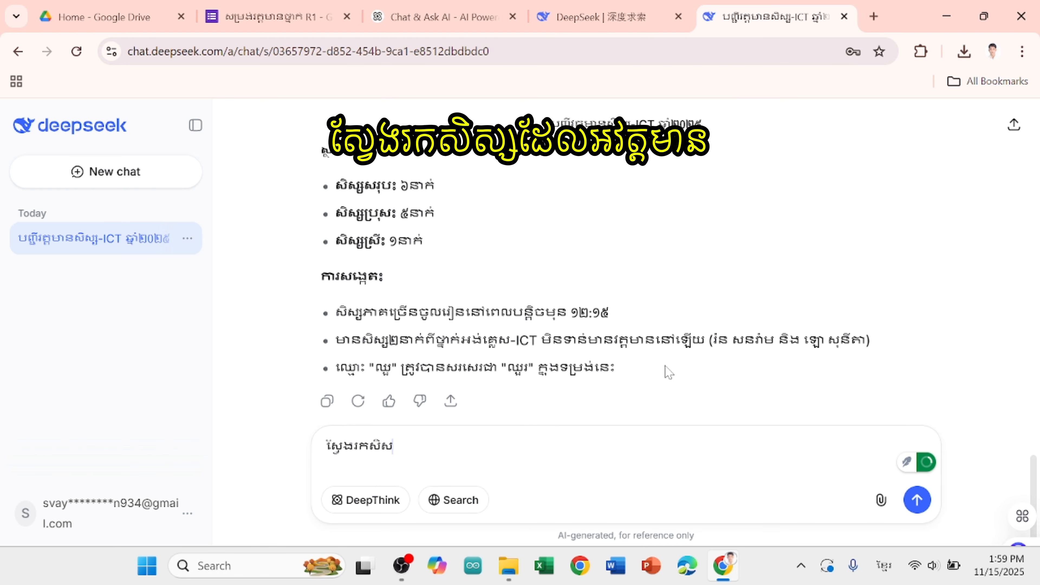
text(្សដែលអវត្តមាន)
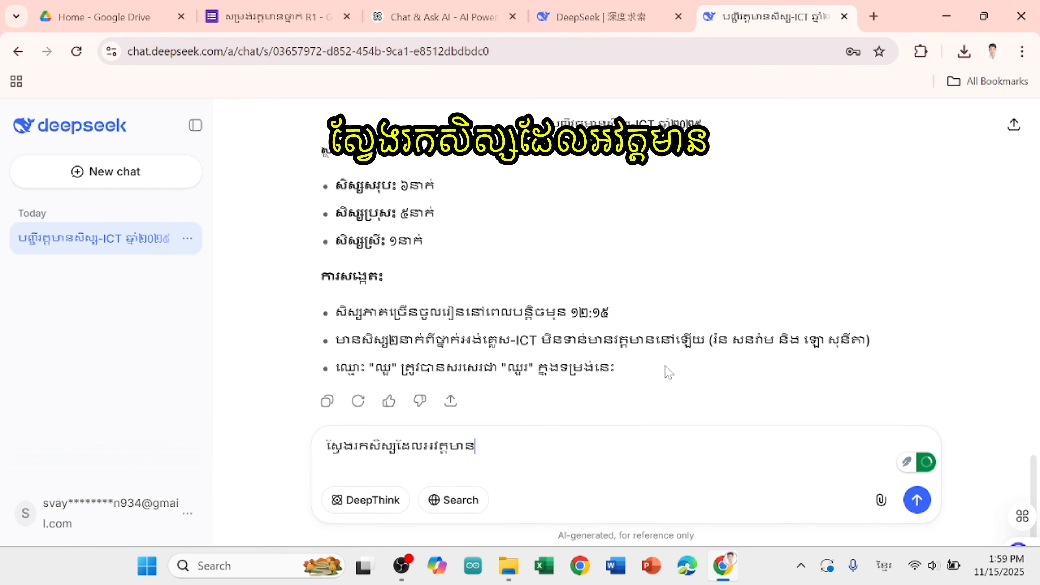
key(Return)
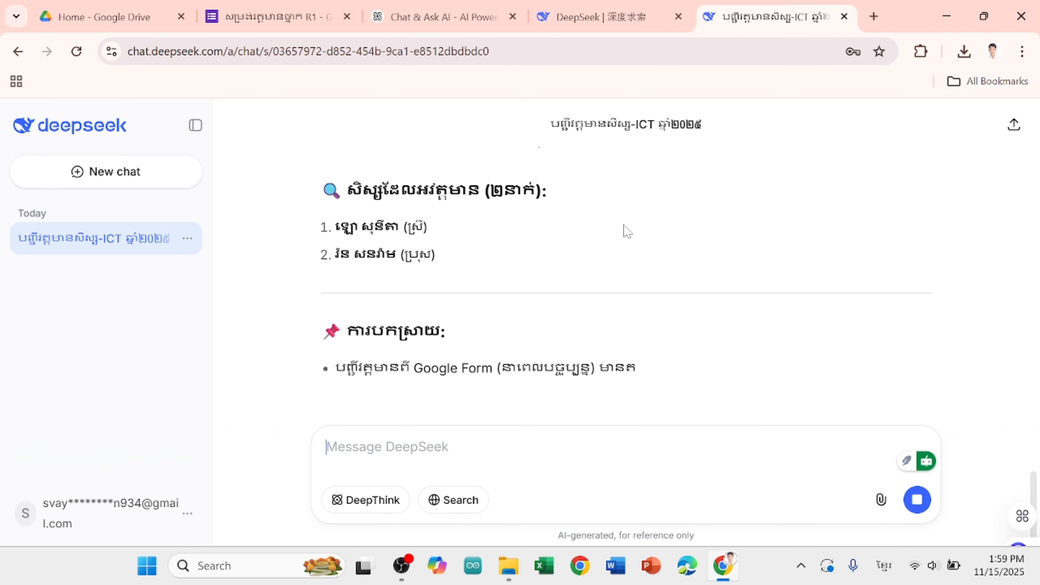
scroll(626, 231, up, 1)
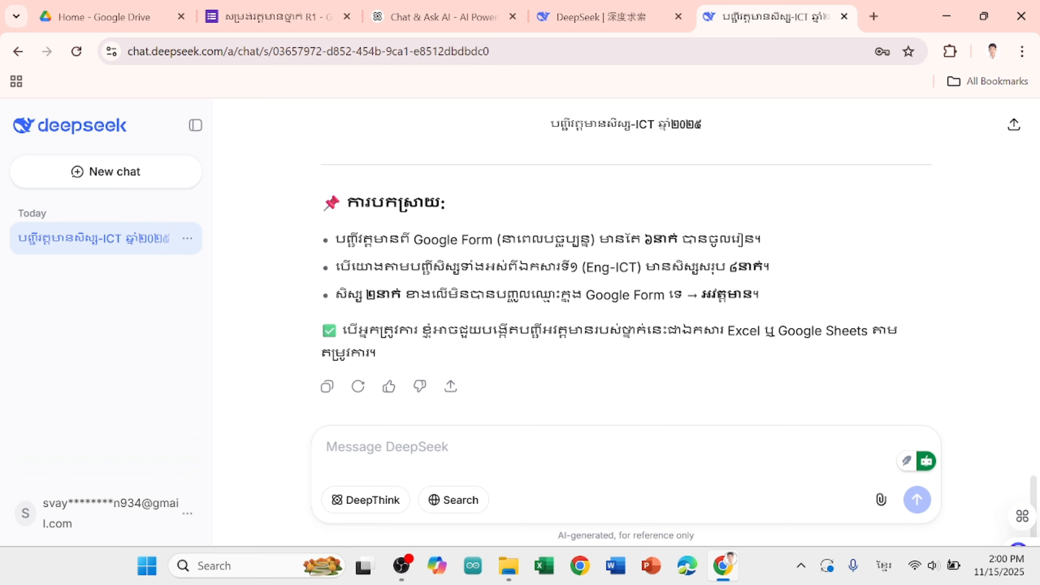
- Ask DeepSeek for the number of absent female students with the message "ស្វែងរកចំនួនសិស្សស្រីអវត្តមាន" and read the answer
text(ស្វែងរក)
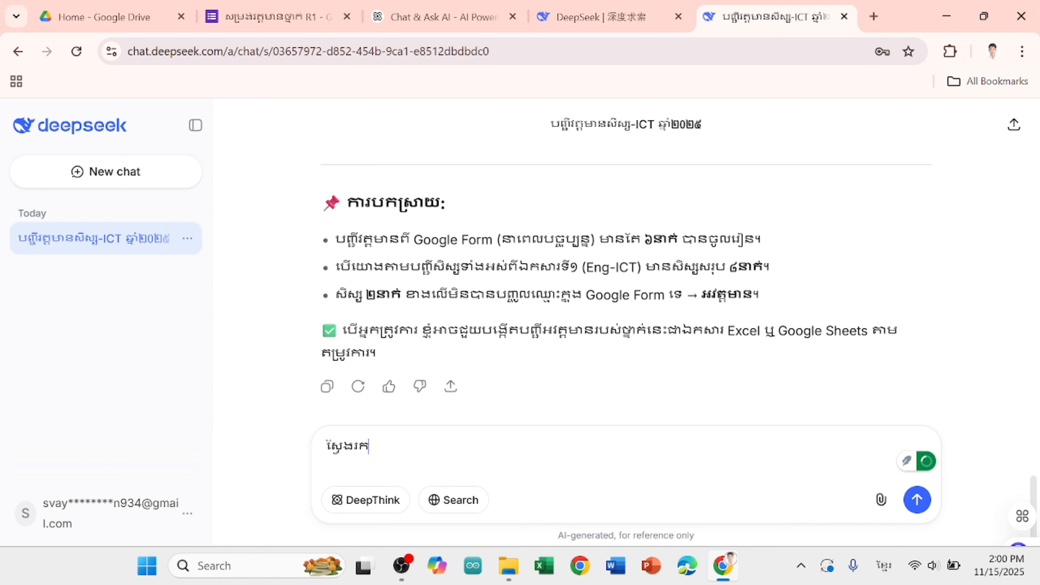
text(ចំនួនសិស្សស)
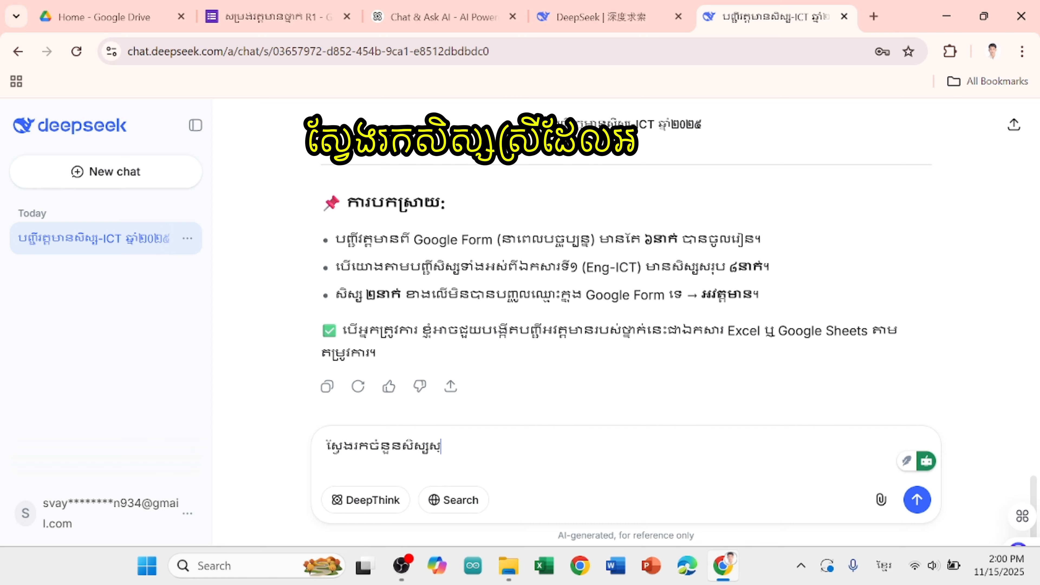
text(្រីអវត្តមាន)
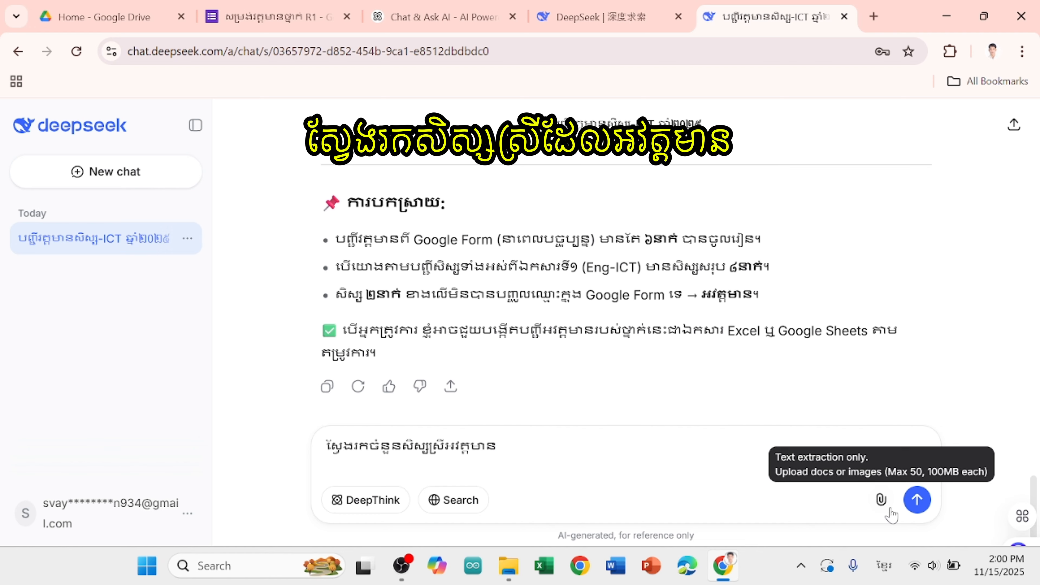
click(917, 500)
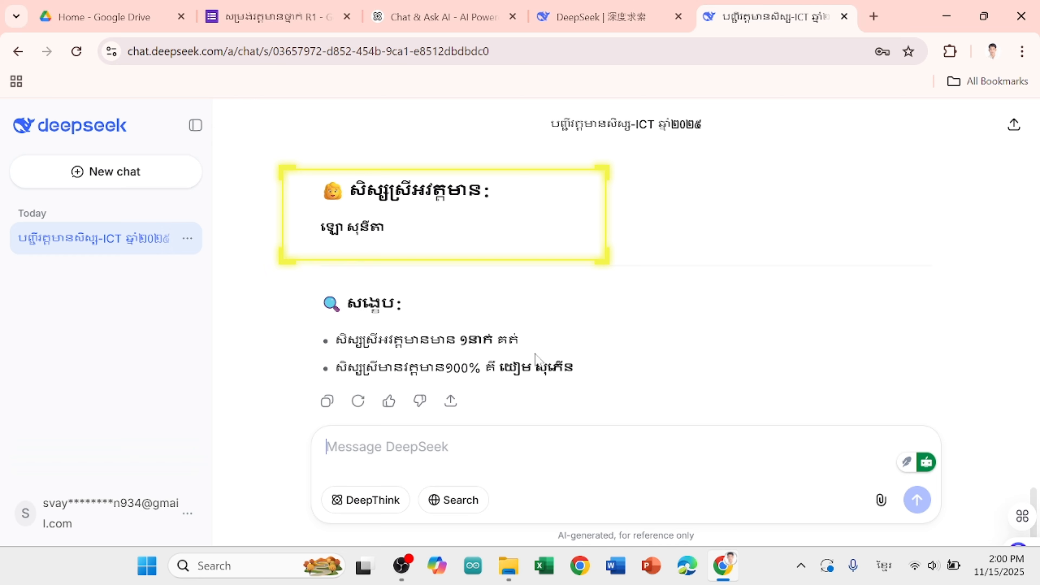
scroll(596, 280, down, 1)
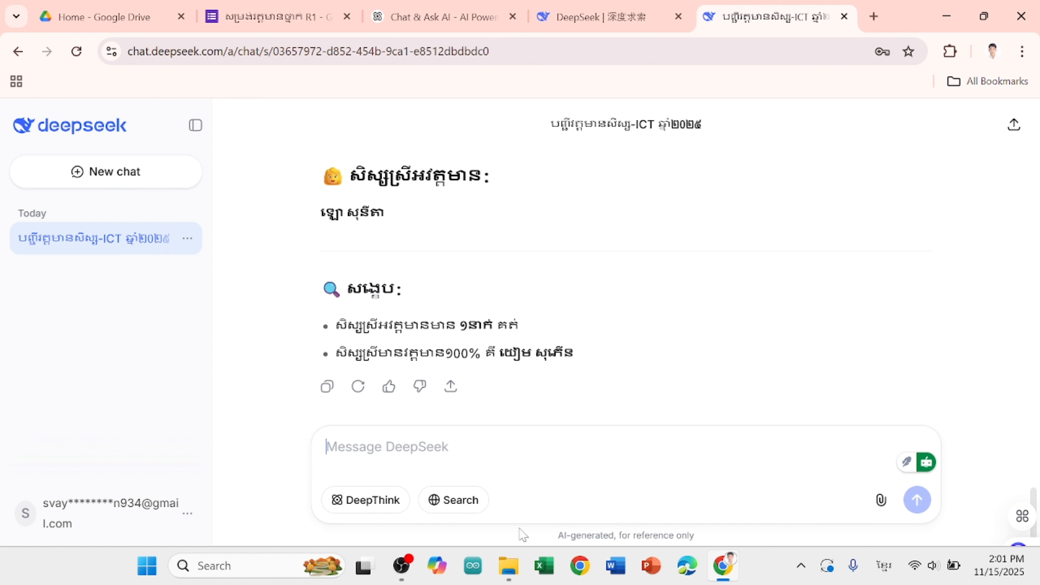
- Switch to File Explorer and open the master workbook បញ្ជីវត្តមានគោល (English-ICT).xlsx in Excel
click(514, 581)
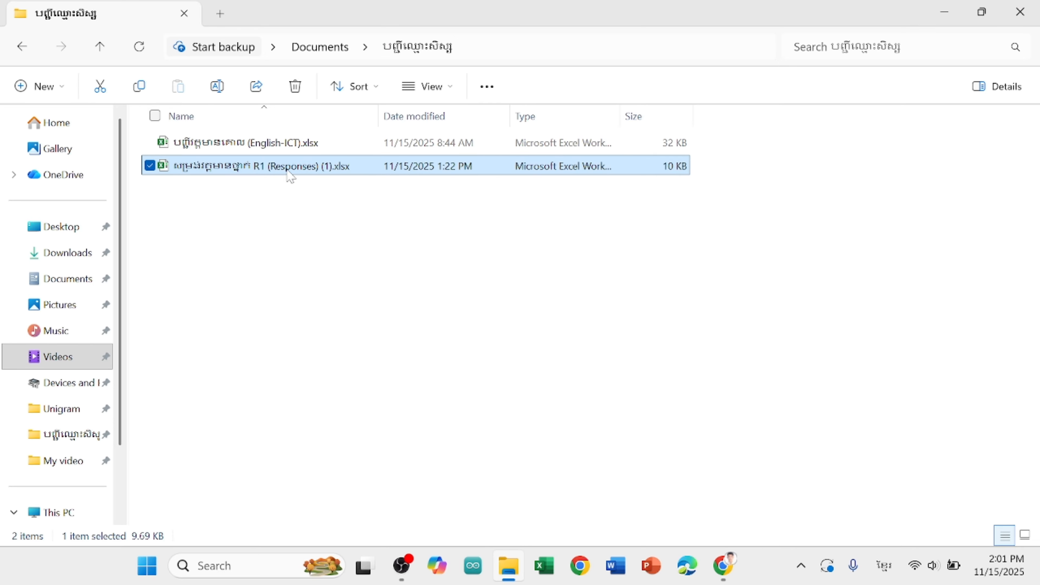
click(269, 144)
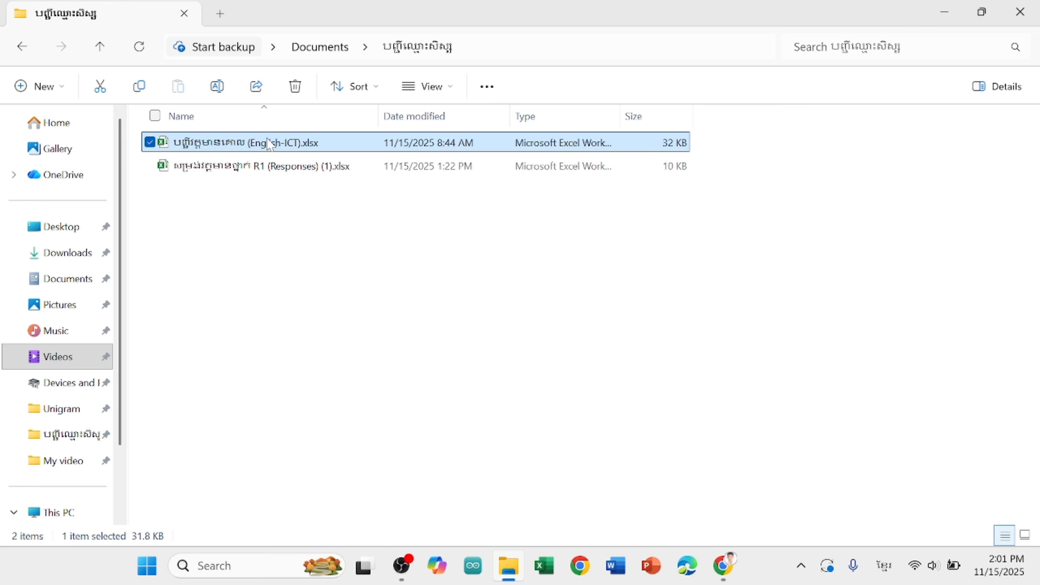
double_click(269, 144)
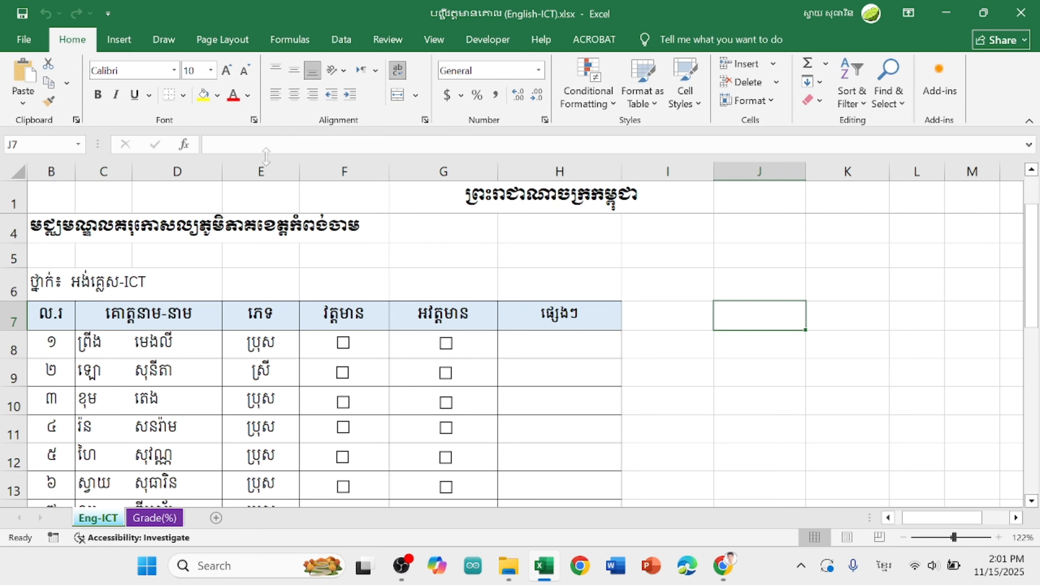
- On the Eng-ICT sheet, mark students 2 and 4 as absent (អវត្តមាន) and students 1, 3, 5, 6, 7 and 8 as present (វត្តមាន)
scroll(428, 314, down, 3)
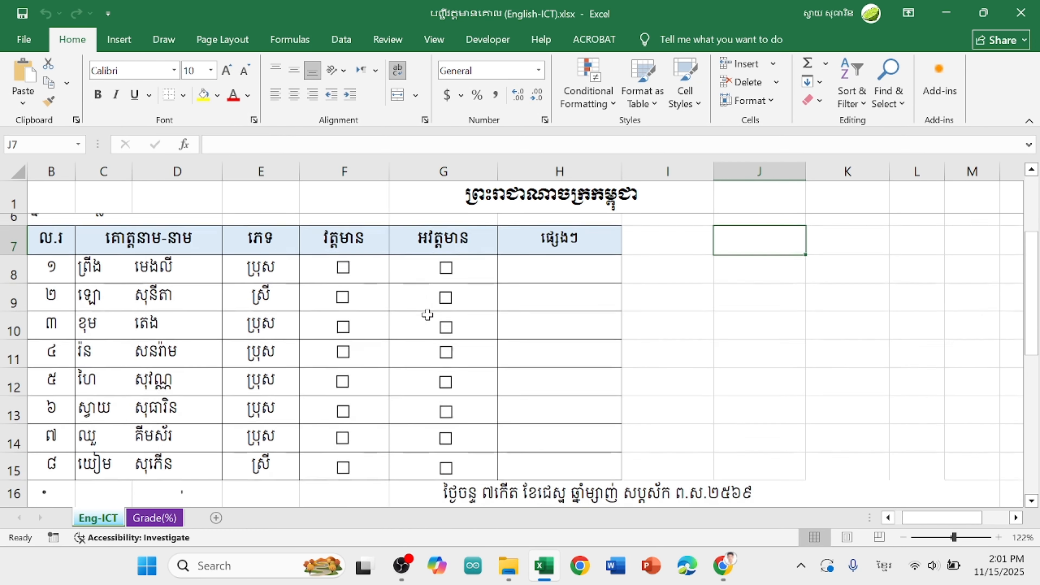
scroll(427, 314, down, 1)
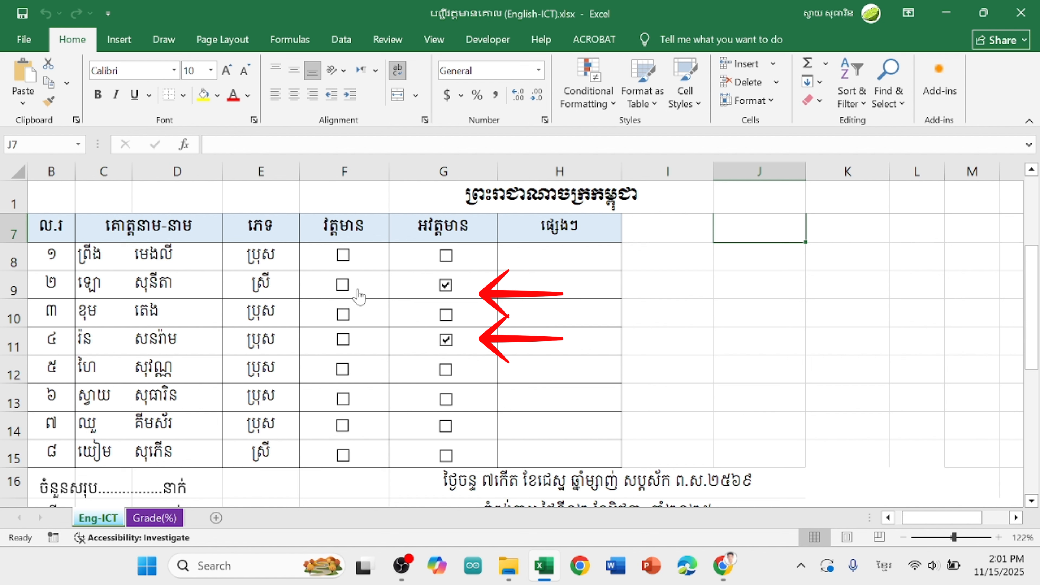
click(343, 258)
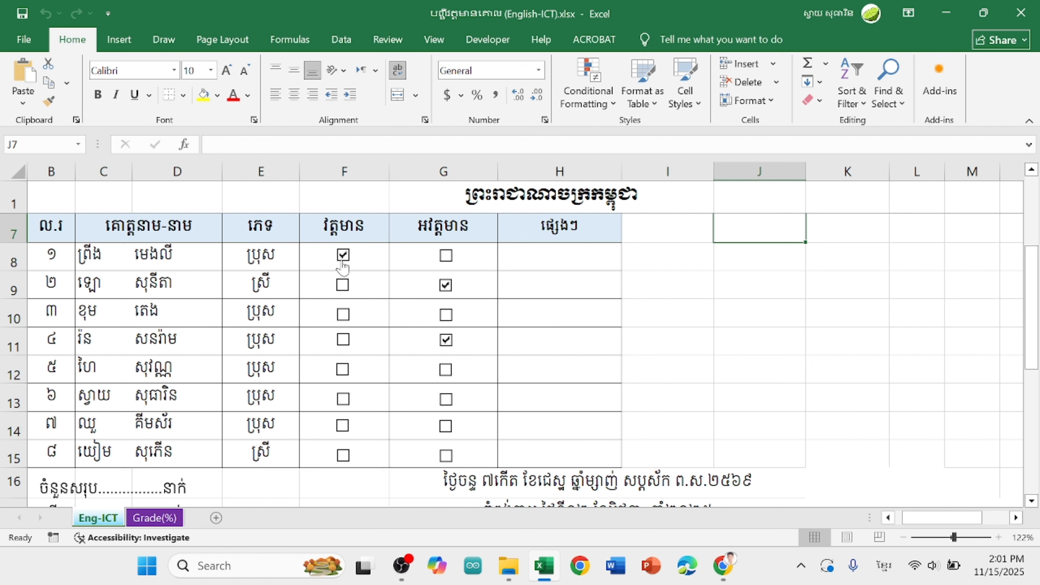
click(347, 377)
click(344, 400)
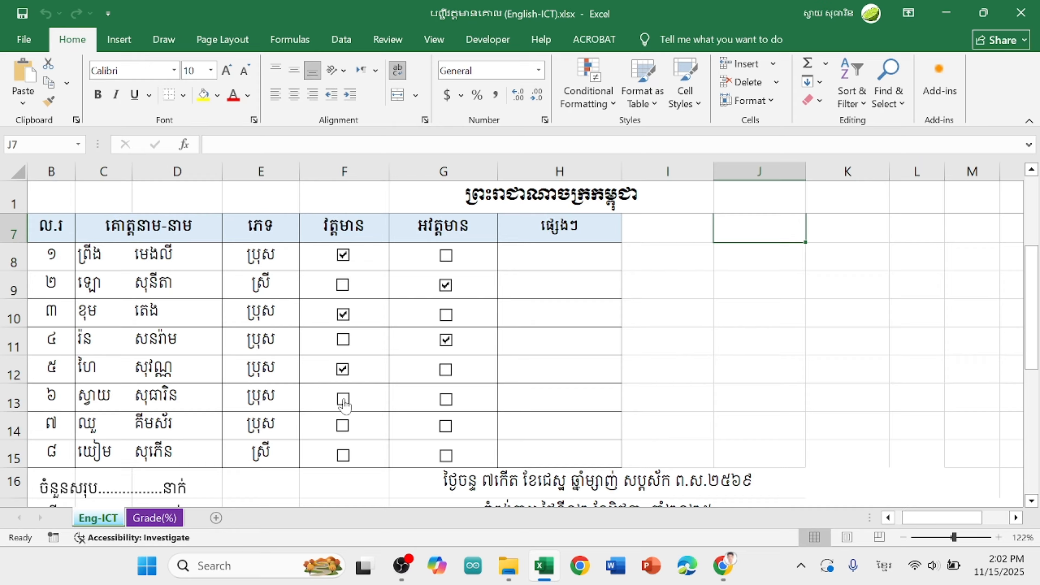
click(344, 427)
click(343, 454)
scroll(531, 344, up, 1)
scroll(530, 344, down, 1)
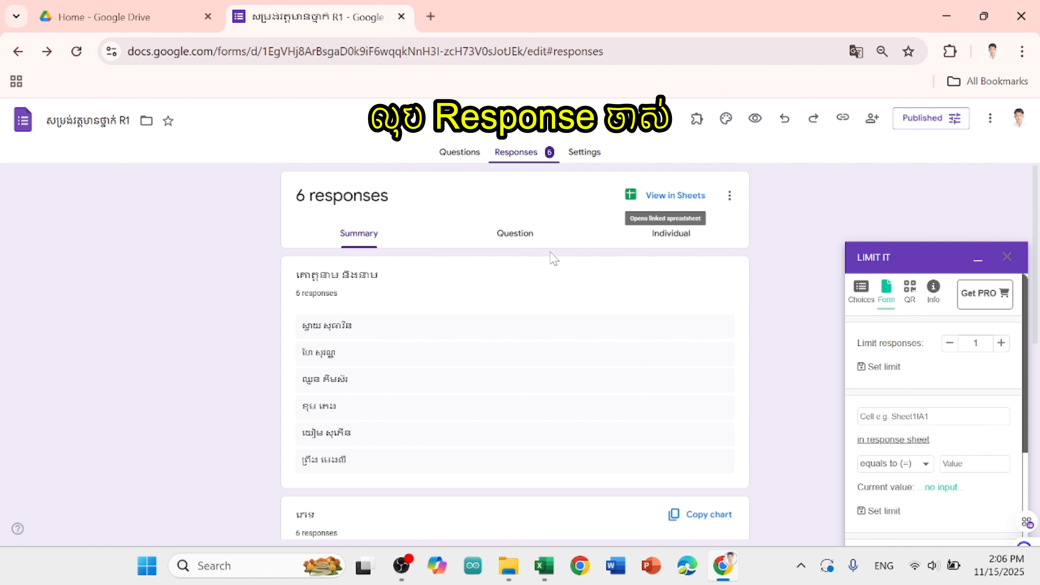
- Look over the response summary of the class R1 attendance form in Google Forms and delete all its responses
scroll(467, 390, down, 1)
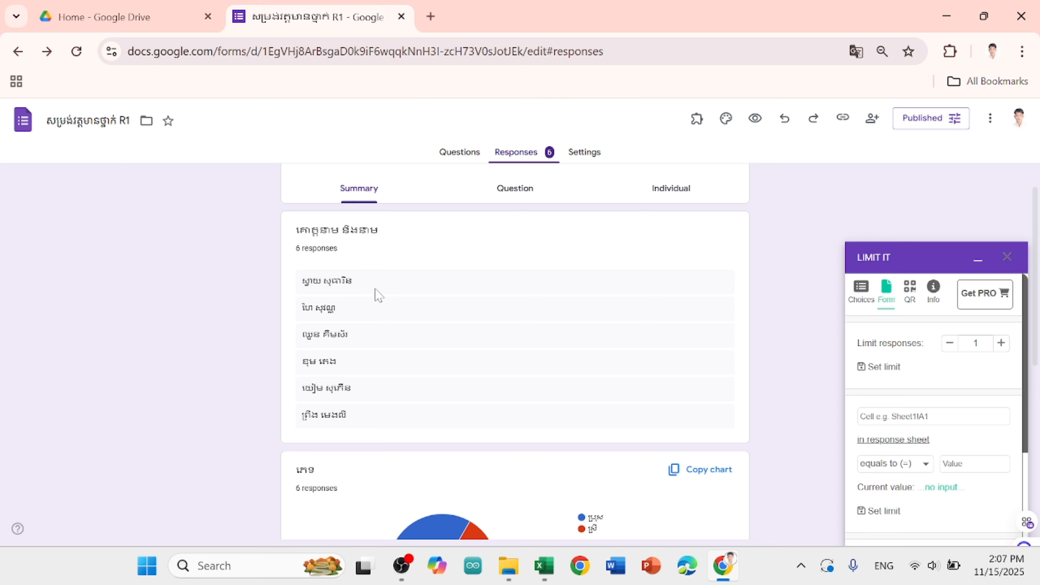
scroll(379, 295, up, 2)
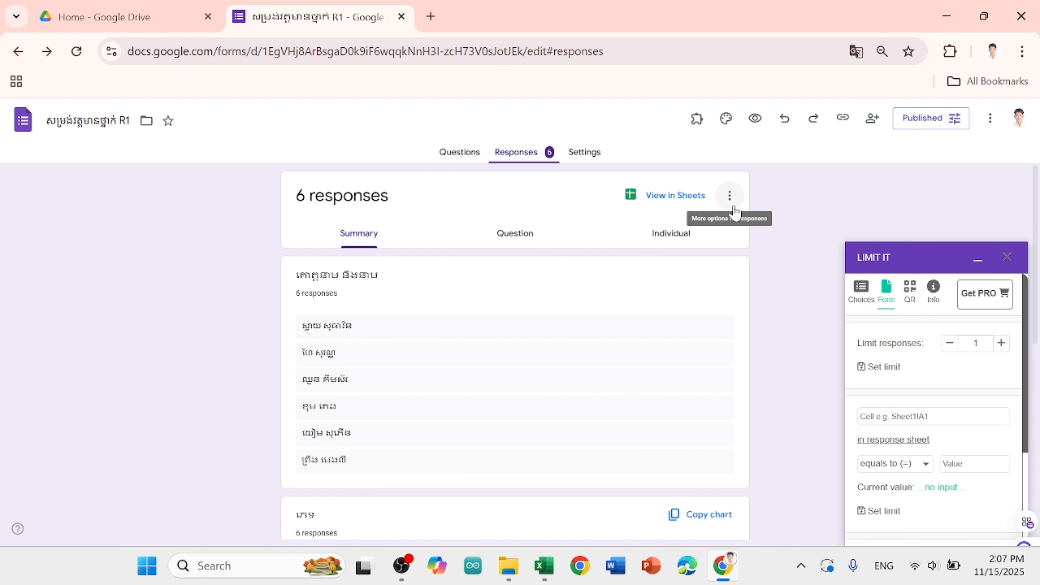
click(730, 199)
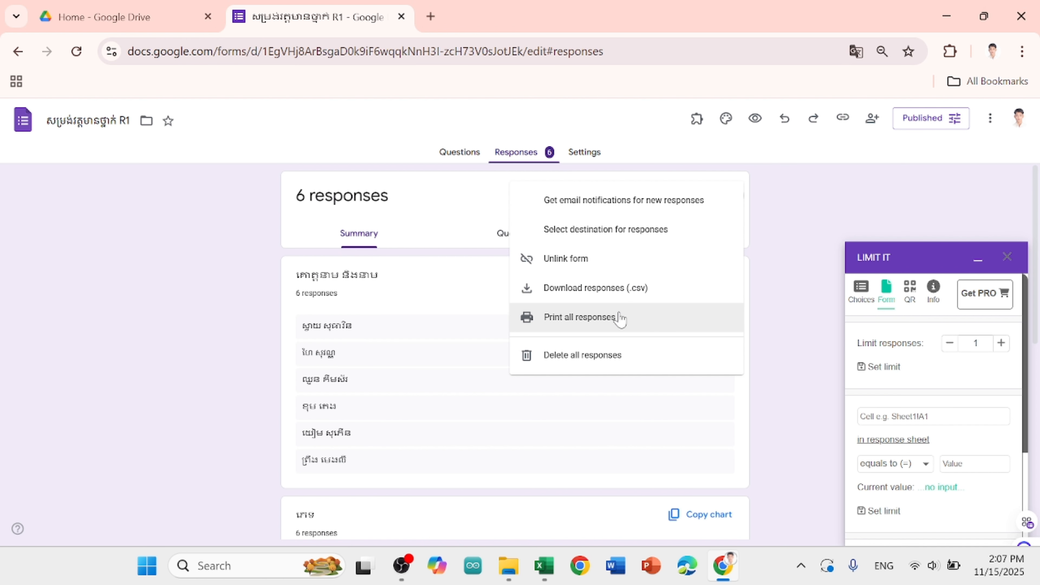
click(604, 362)
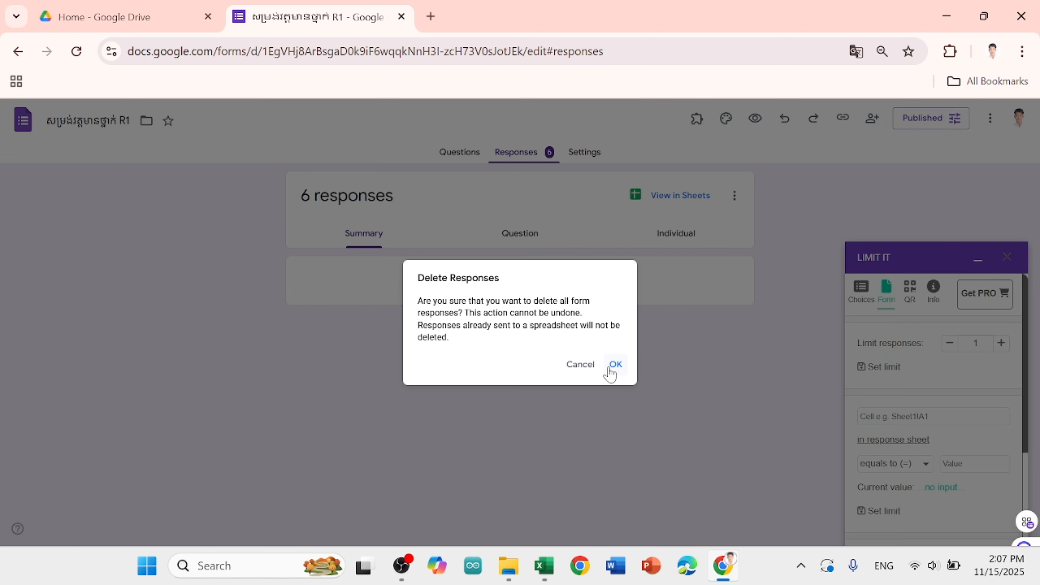
click(610, 368)
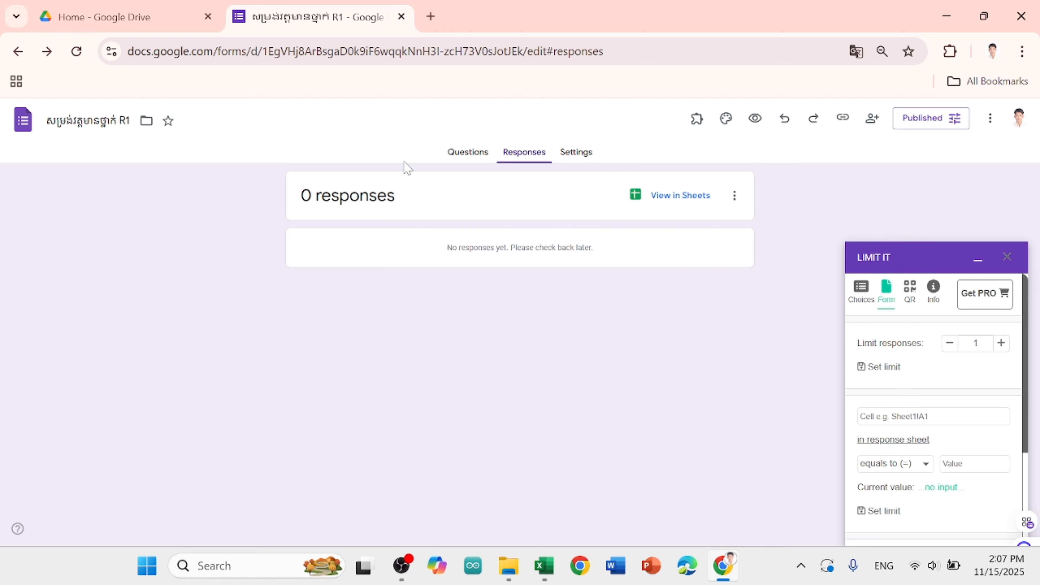
- Unlink the form from its response spreadsheet after viewing the old responses there, and close the spreadsheet
click(685, 197)
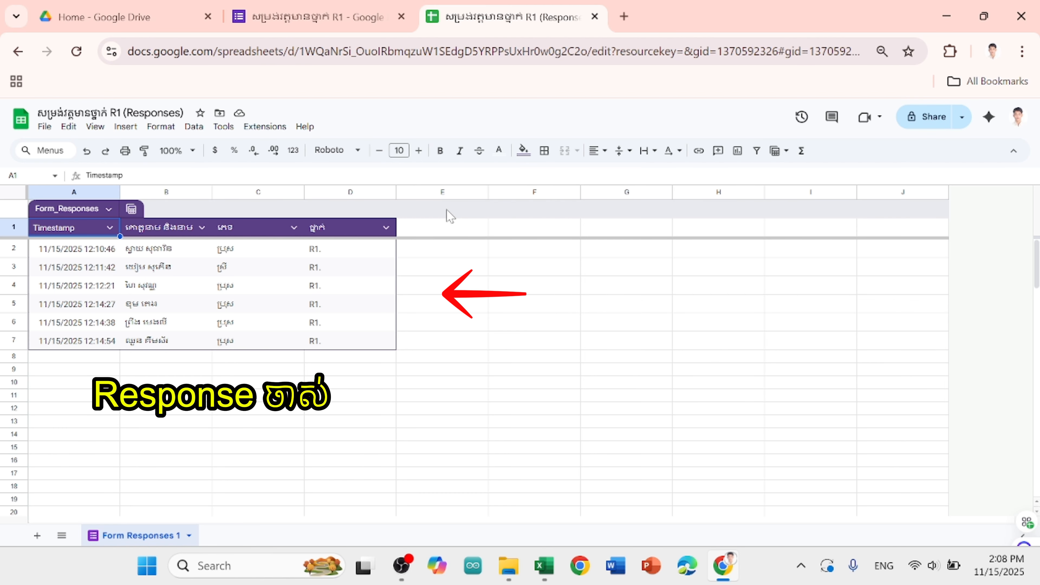
click(326, 19)
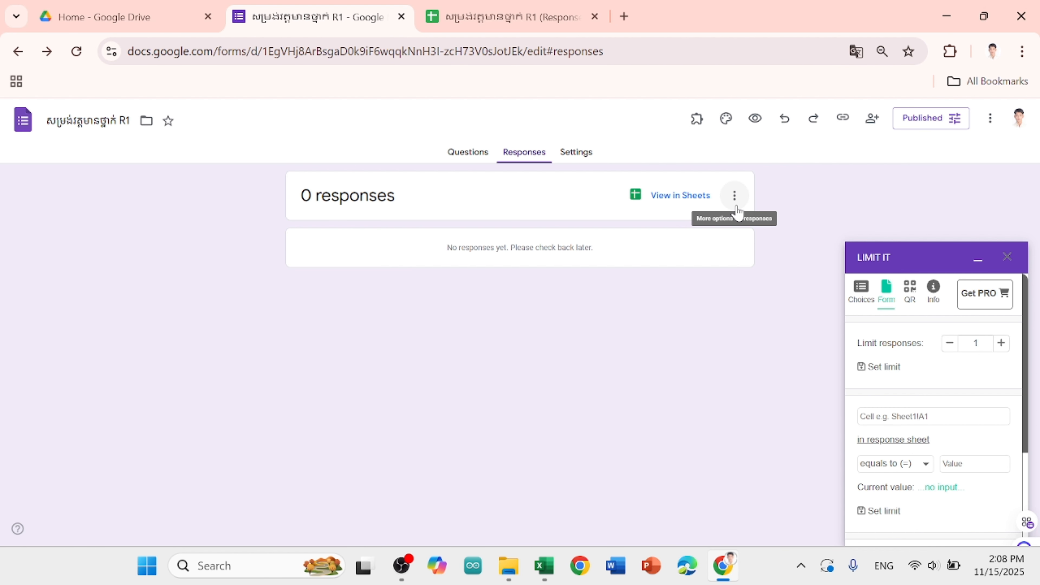
click(734, 196)
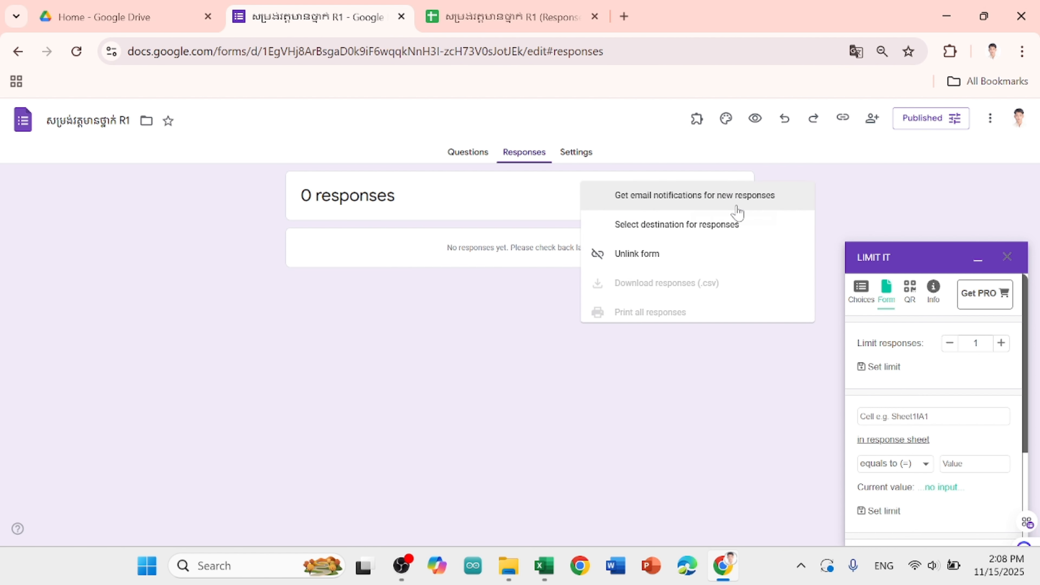
click(595, 270)
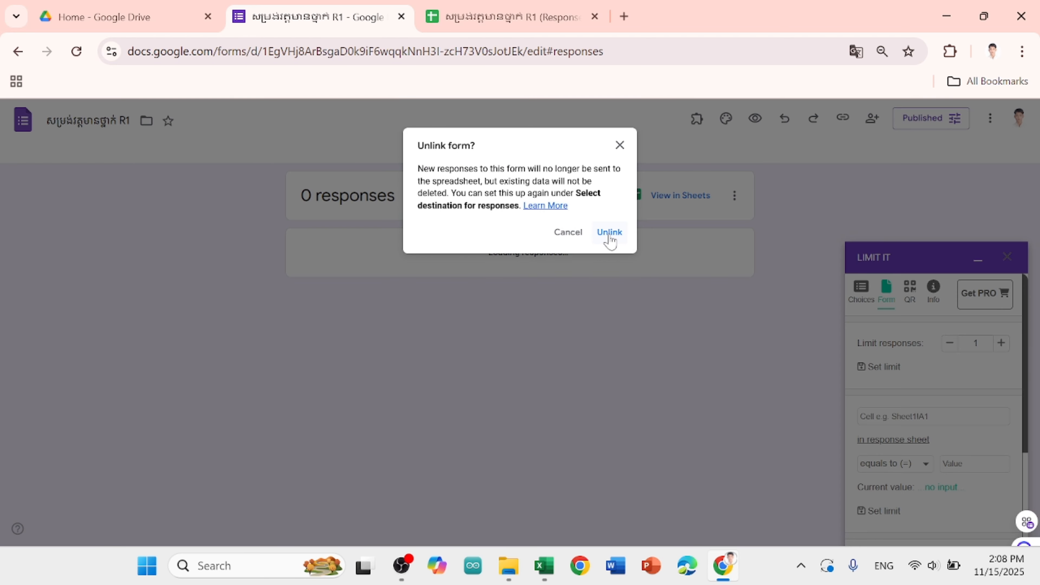
click(610, 232)
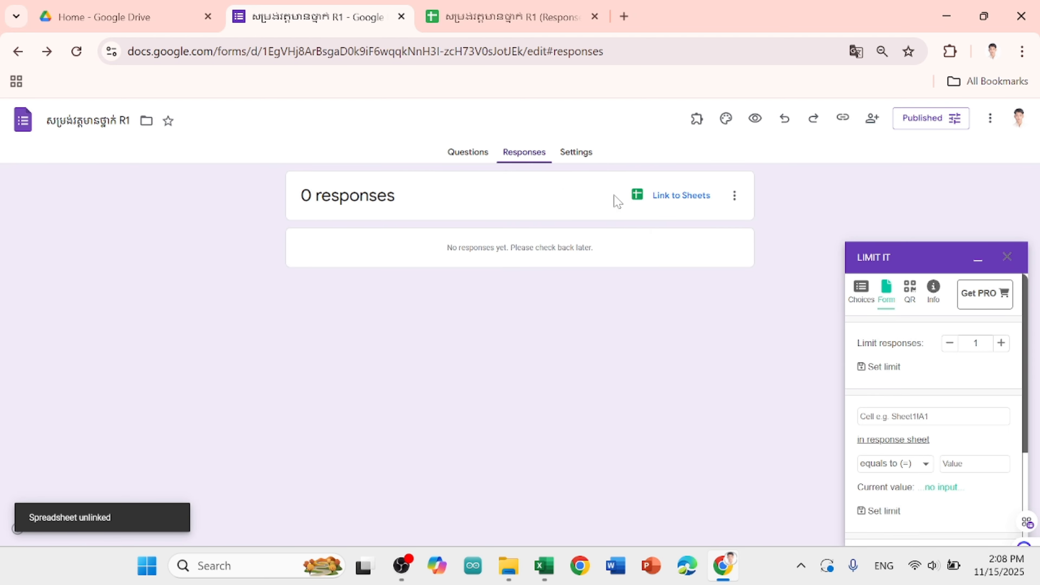
click(595, 16)
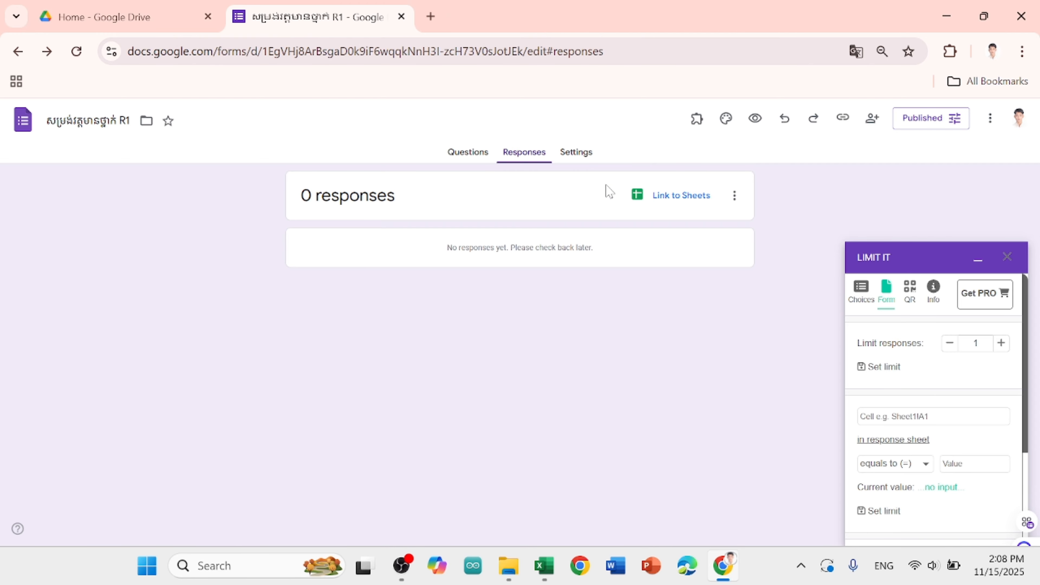
- Link the class R1 attendance form to a newly created response spreadsheet and open that spreadsheet
click(679, 196)
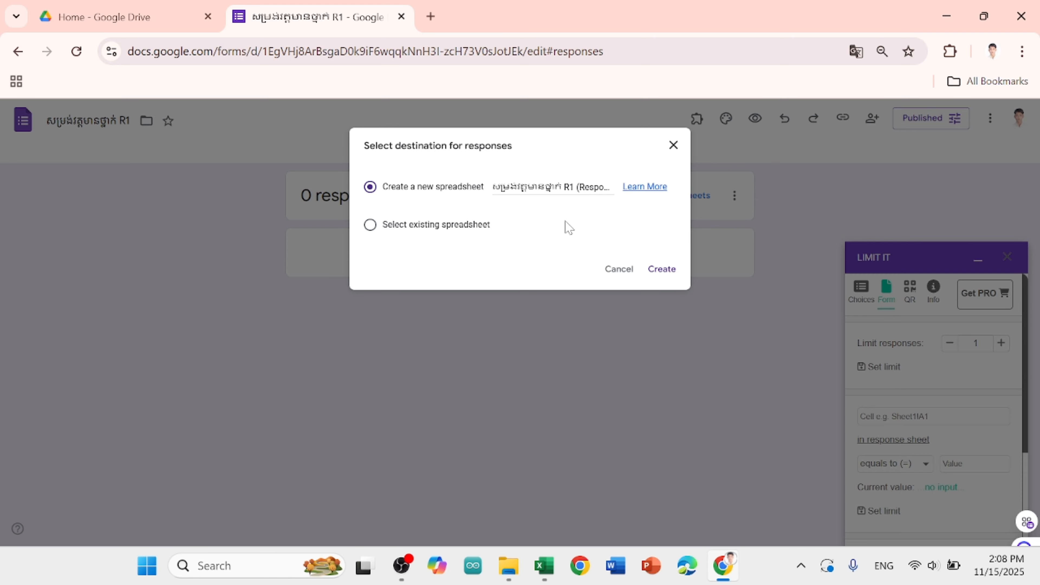
click(660, 274)
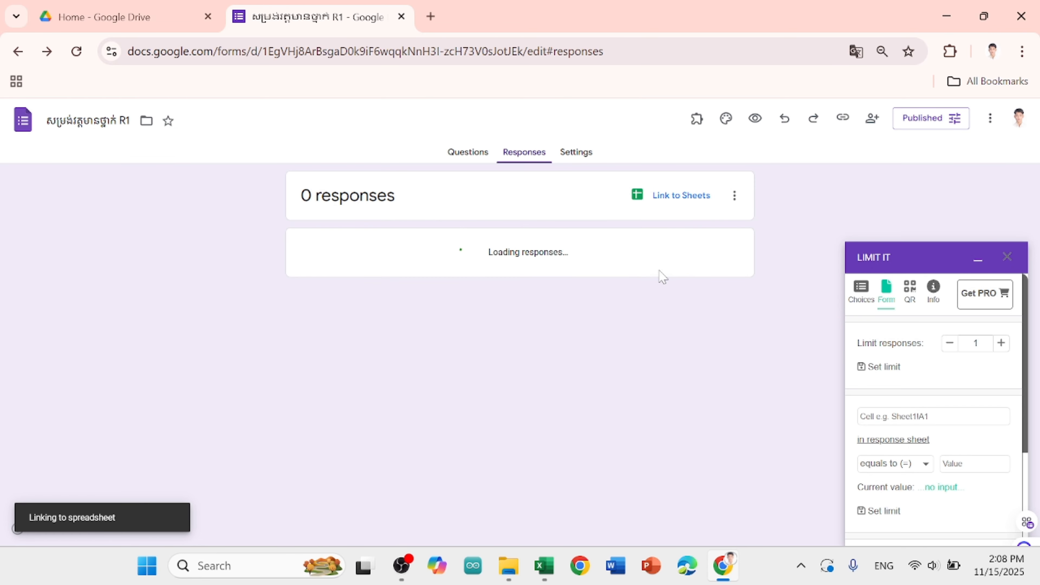
click(677, 195)
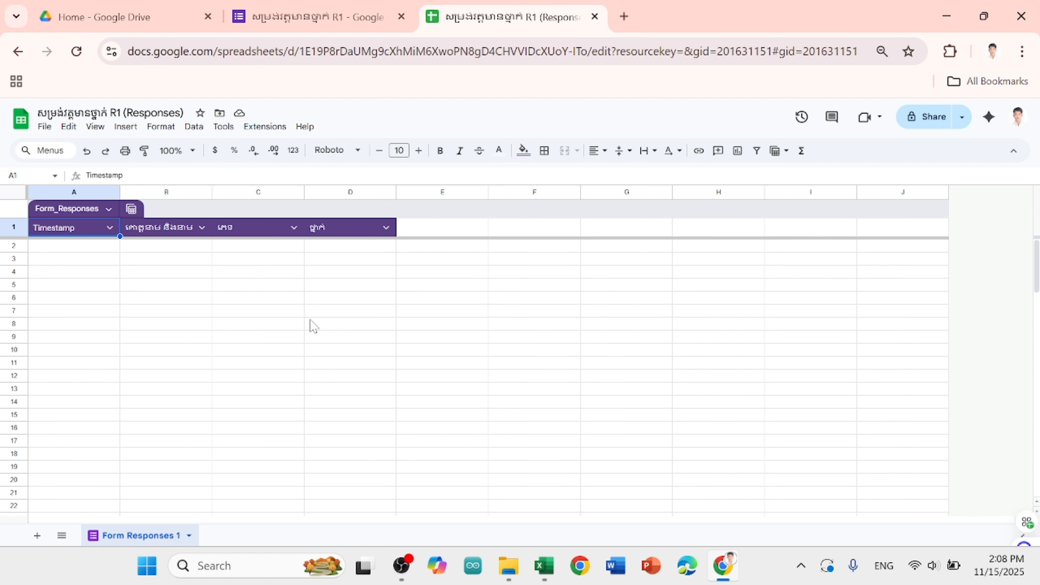
- Return to the attendance form and examine the activation and deactivation date settings in the LIMIT IT add-on
click(326, 18)
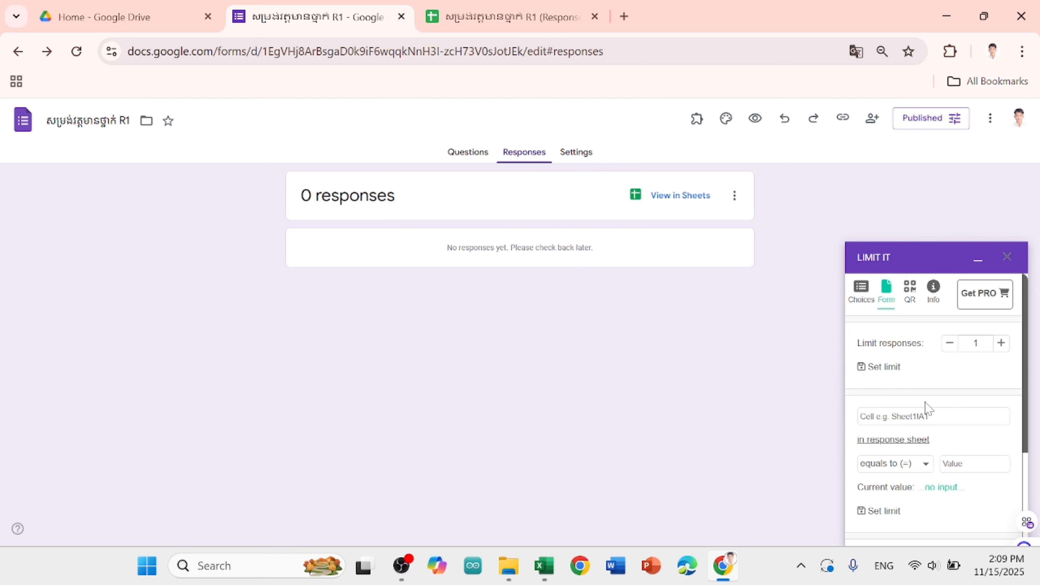
scroll(926, 408, down, 4)
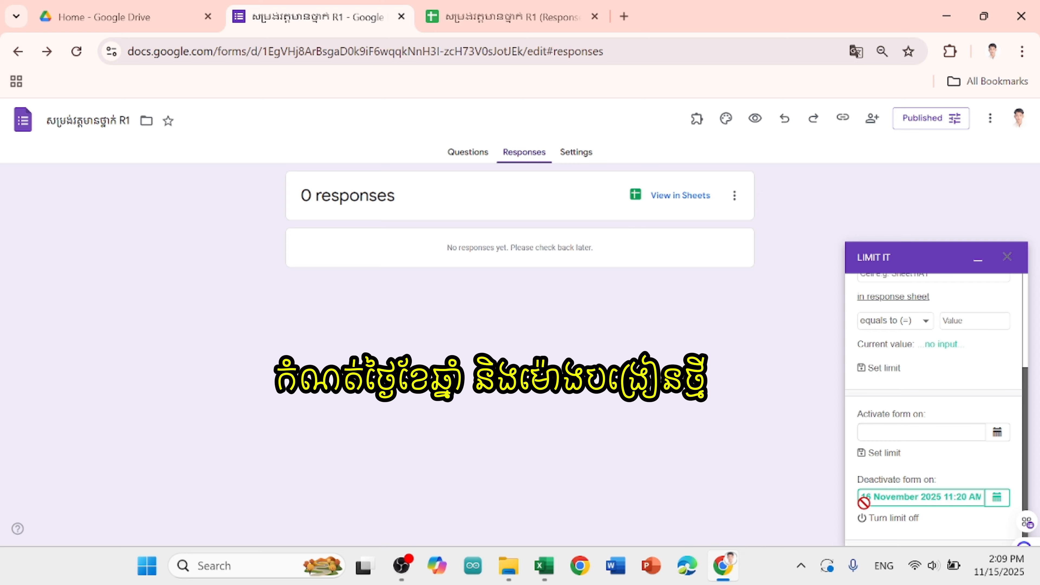
scroll(905, 415, up, 3)
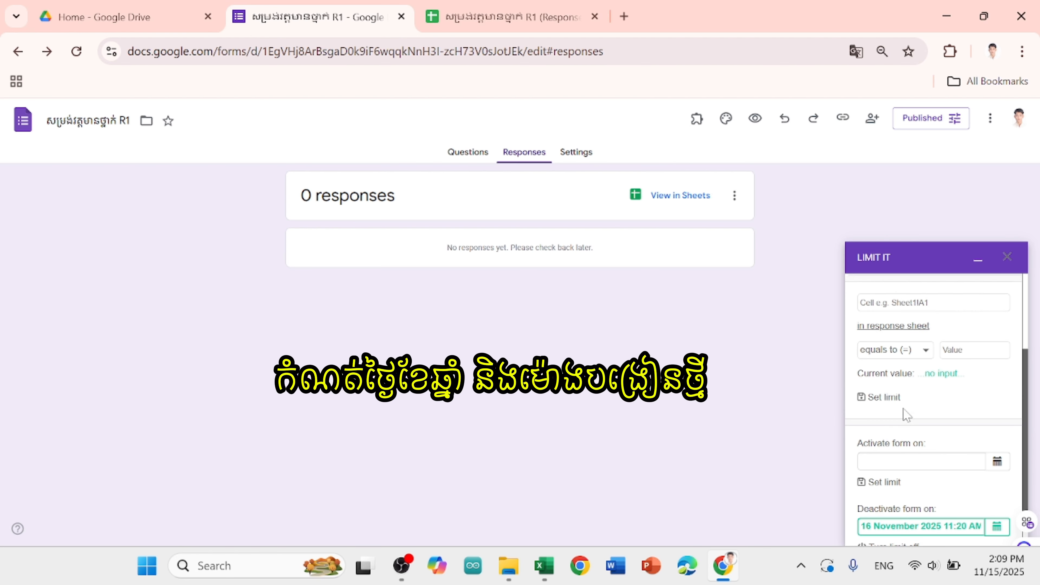
scroll(905, 415, down, 2)
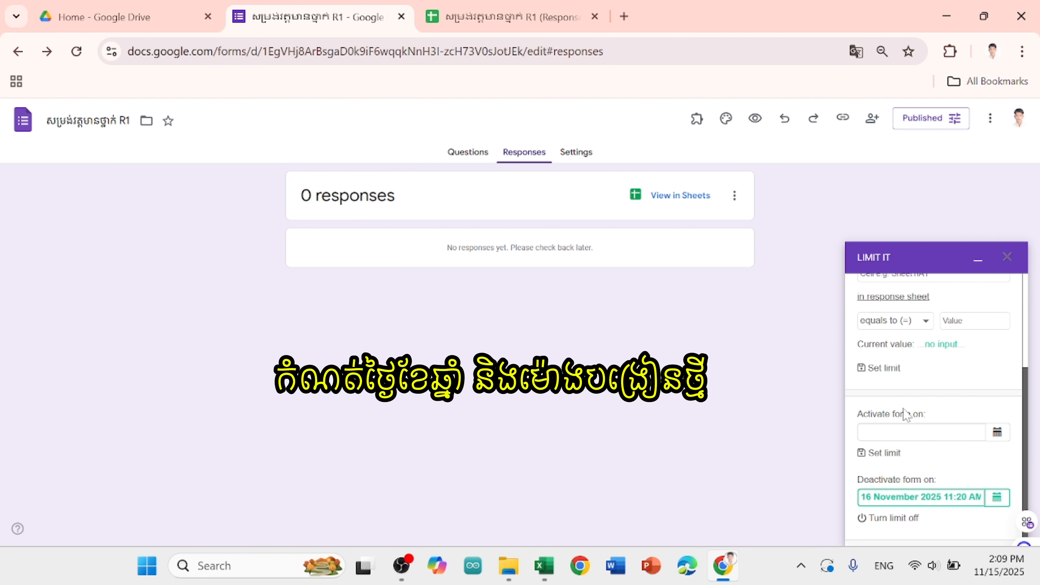